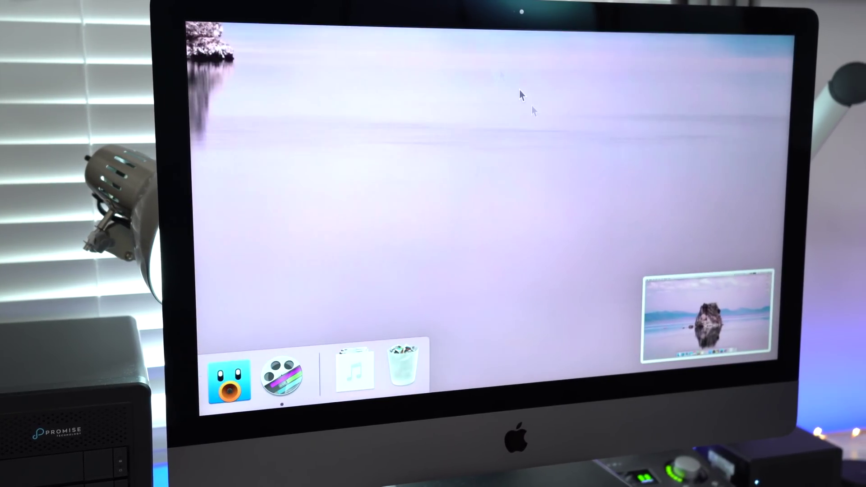
# Step: Run a CleanMyMac X Smart Scan, which reports 26.04 GB of junk
pyautogui.rightClick(699, 303)
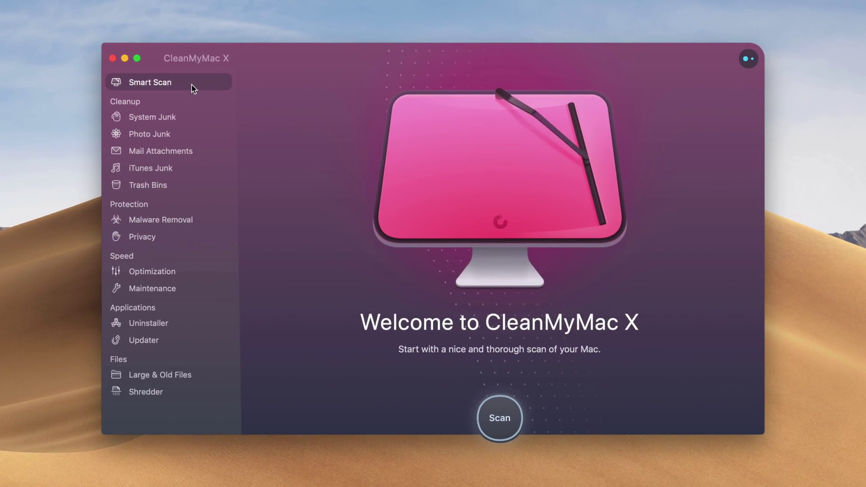
pyautogui.click(501, 420)
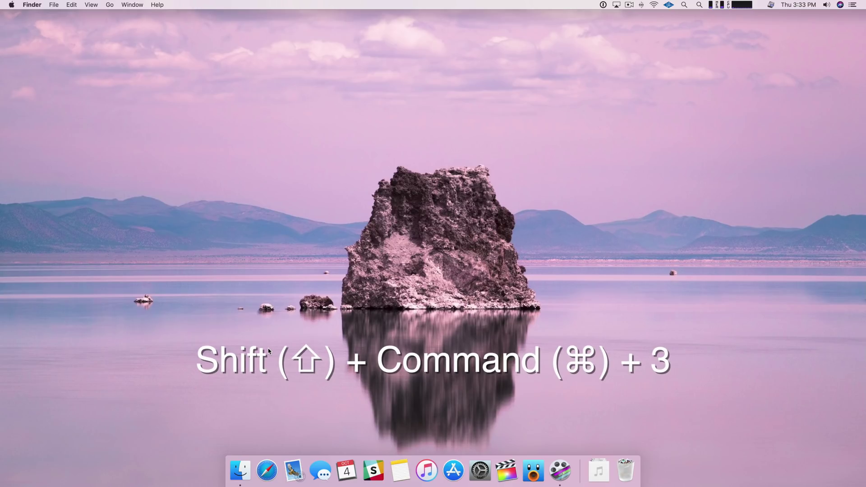
# Step: Take a full-screen capture and Quick Look the first saved screenshot file
pyautogui.press('shift+super+3')
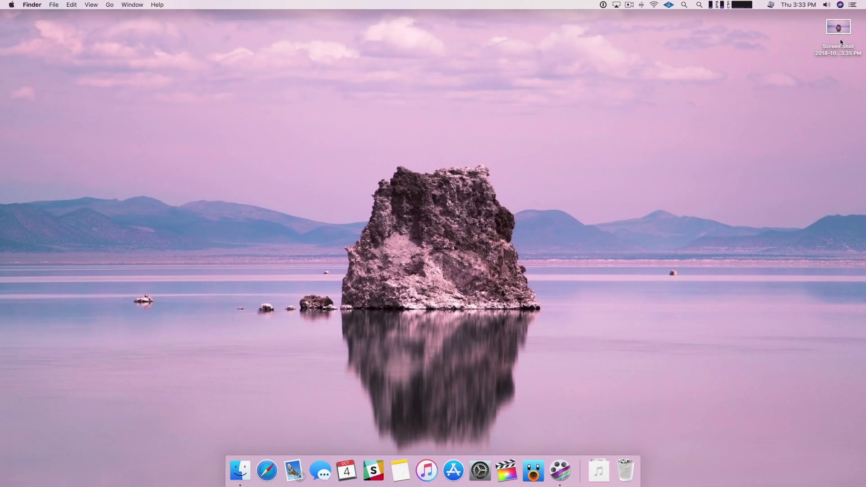
pyautogui.click(838, 26)
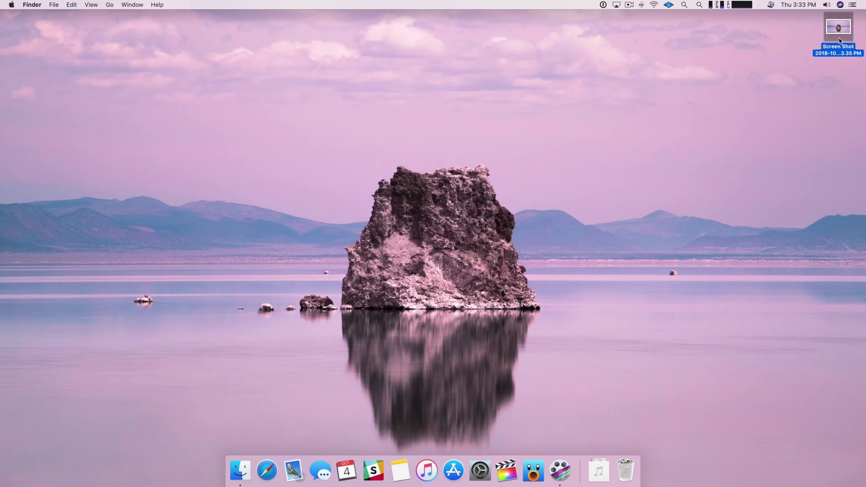
pyautogui.press('space')
pyautogui.press('space')
# Step: Capture again, swipe the thumbnail away to save a second file, then capture once more
pyautogui.press('super+shift+3')
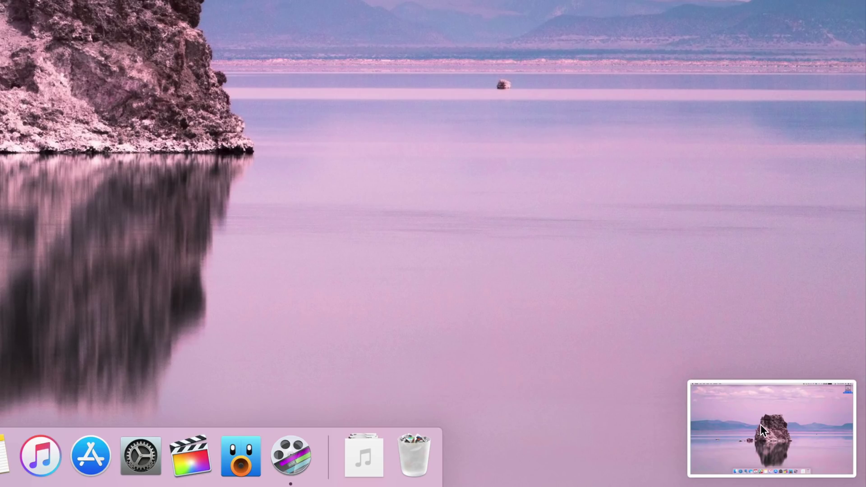
pyautogui.moveTo(712, 433); pyautogui.dragTo(849, 424)
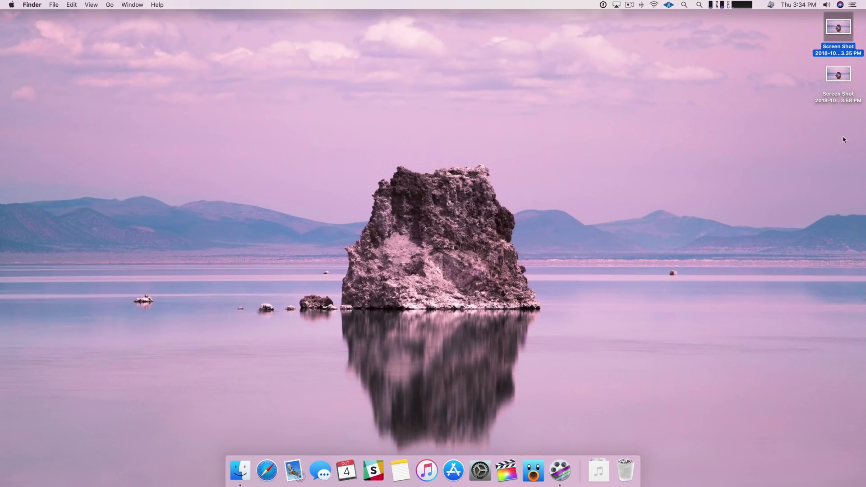
pyautogui.click(830, 82)
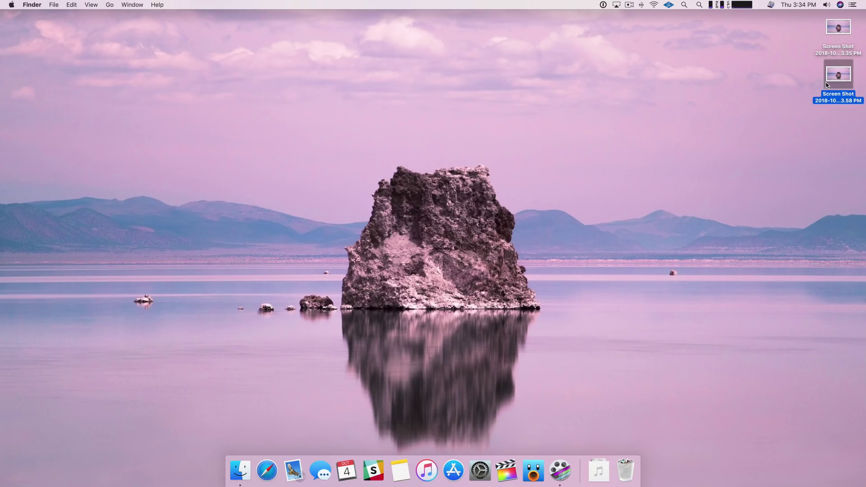
pyautogui.click(640, 127)
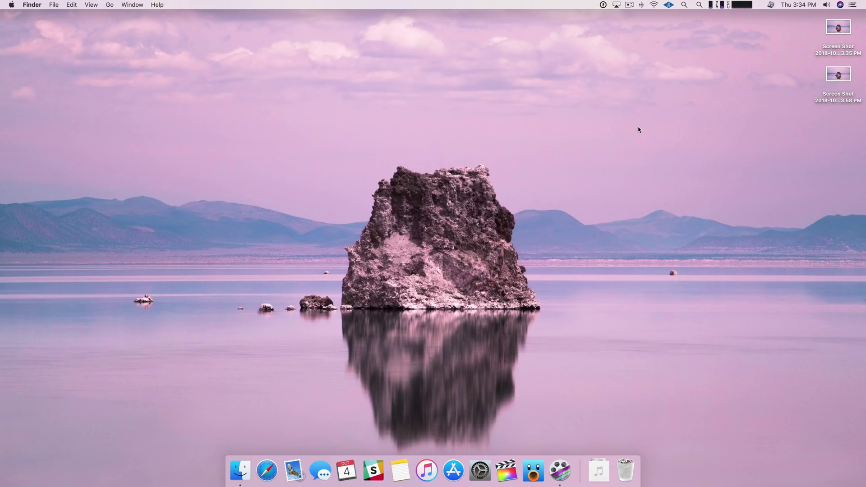
pyautogui.press('super+shift+3')
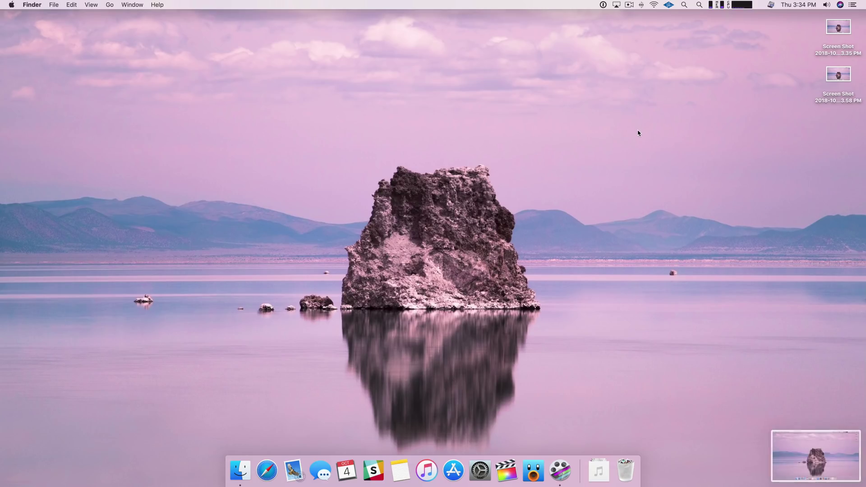
# Step: Open the capture in Markup and sketch a red squiggle, arrow and circle around the distant rock
pyautogui.click(810, 454)
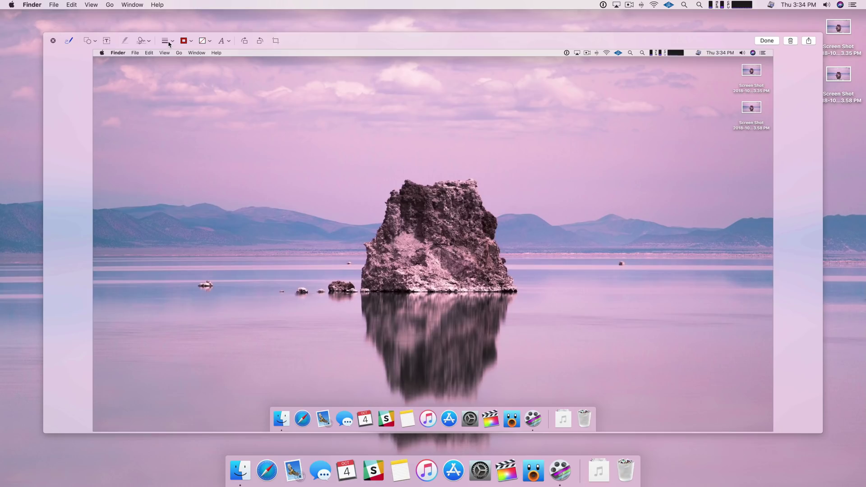
pyautogui.moveTo(246, 122)
pyautogui.mouseDown()
pyautogui.moveTo(277, 211)
pyautogui.moveTo(382, 266)
pyautogui.mouseUp()
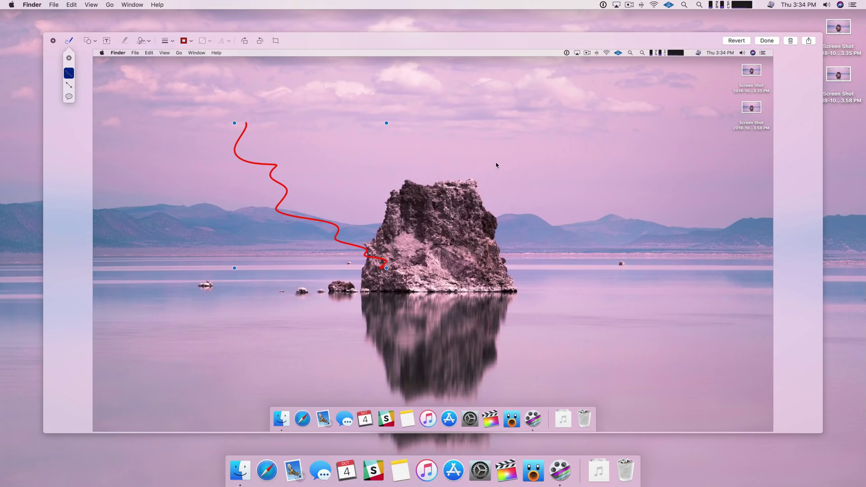
pyautogui.moveTo(567, 140)
pyautogui.mouseDown()
pyautogui.moveTo(497, 194)
pyautogui.moveTo(505, 198)
pyautogui.mouseUp()
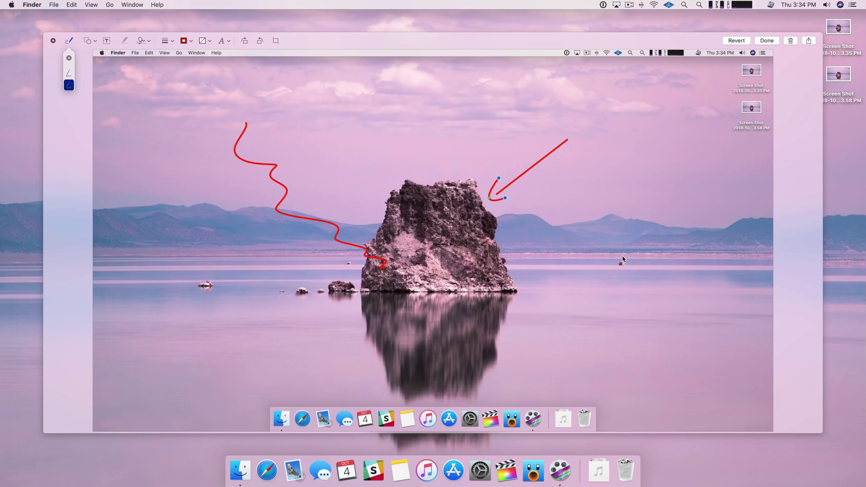
pyautogui.moveTo(623, 254)
pyautogui.mouseDown()
pyautogui.moveTo(612, 256)
pyautogui.moveTo(634, 269)
pyautogui.moveTo(624, 254)
pyautogui.mouseUp()
pyautogui.click(609, 196)
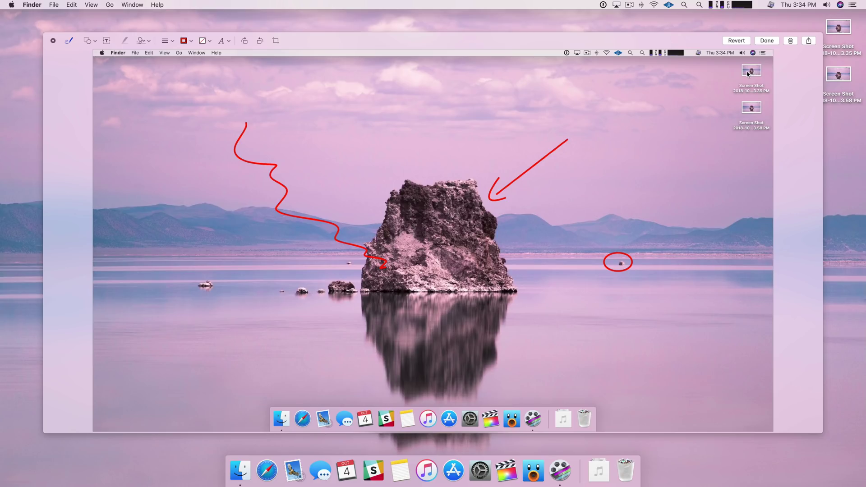
# Step: Check the Share choices without sharing, then close the capture and discard the markup
pyautogui.click(808, 41)
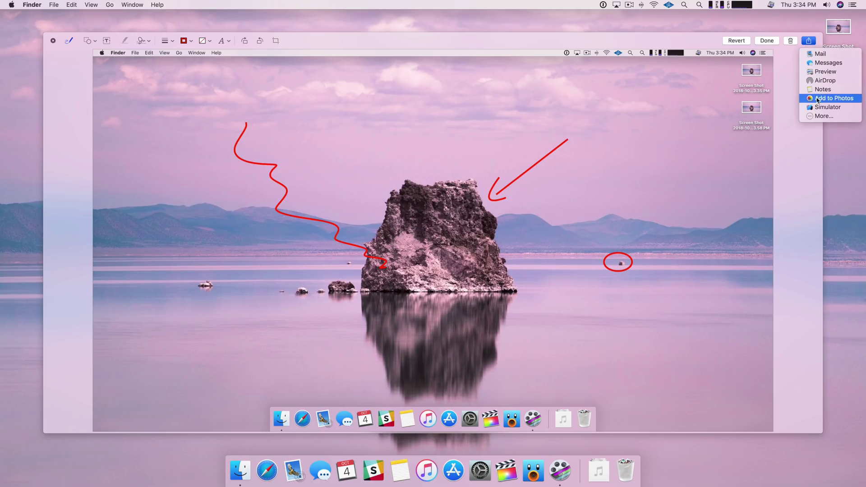
pyautogui.click(814, 139)
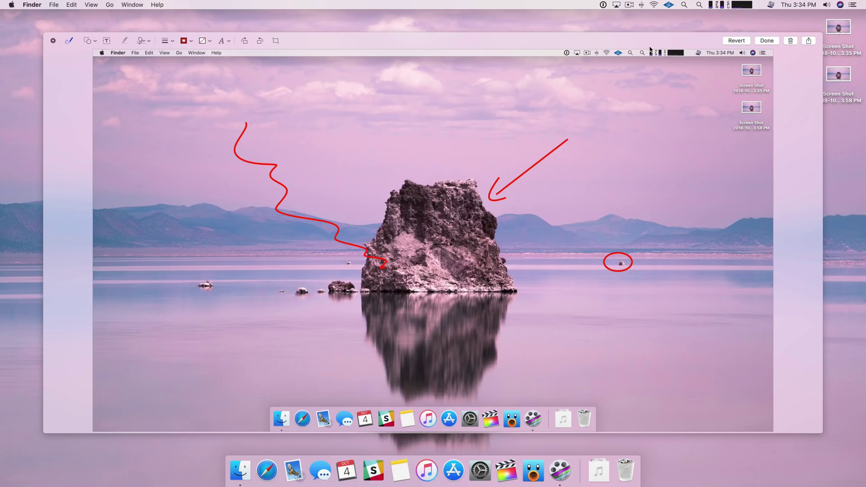
pyautogui.press('super+w')
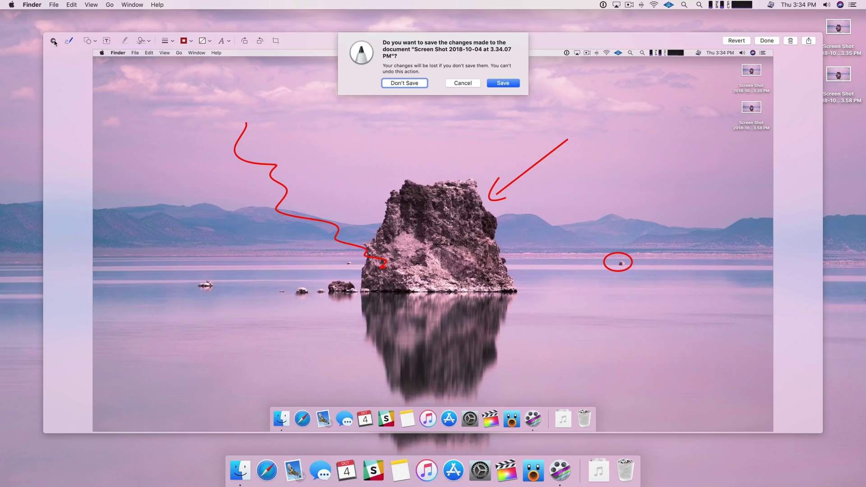
pyautogui.click(418, 84)
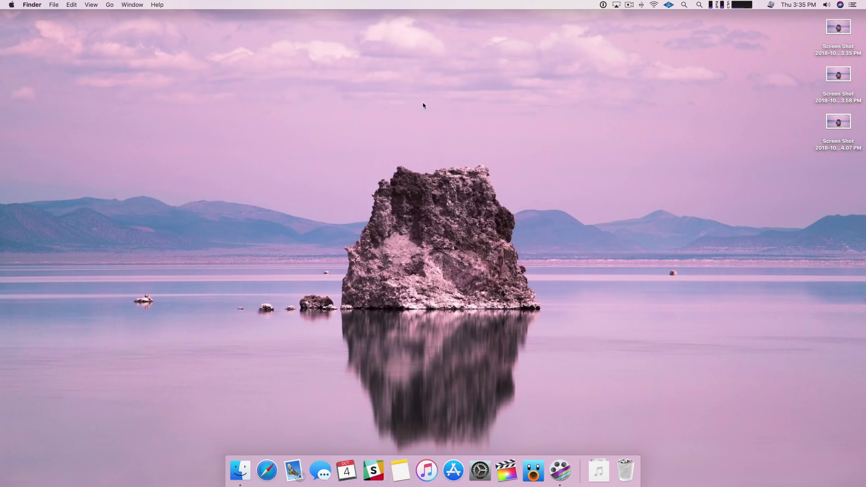
# Step: Take a full-screen capture and delete it from its thumbnail menu without saving
pyautogui.press('super+shift+3')
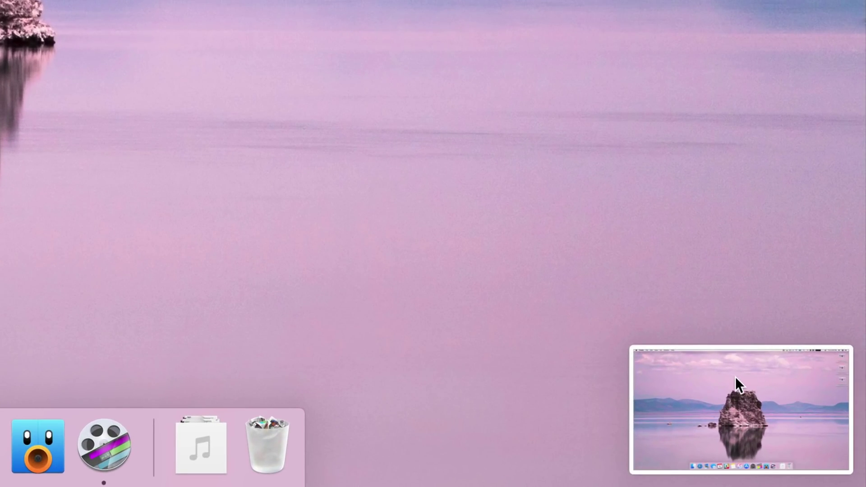
pyautogui.rightClick(735, 377)
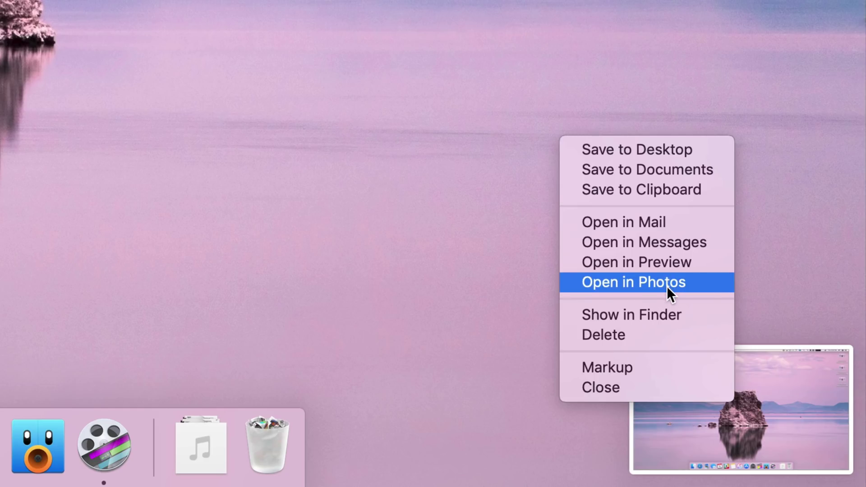
pyautogui.click(666, 335)
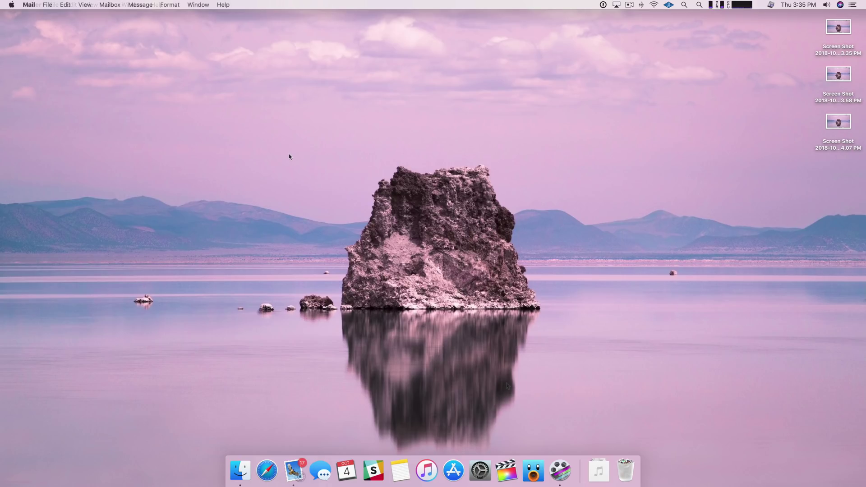
# Step: Capture the screen and drag its thumbnail into a new Mail message started from the Dock
pyautogui.press('super+shift+3')
pyautogui.rightClick(294, 471)
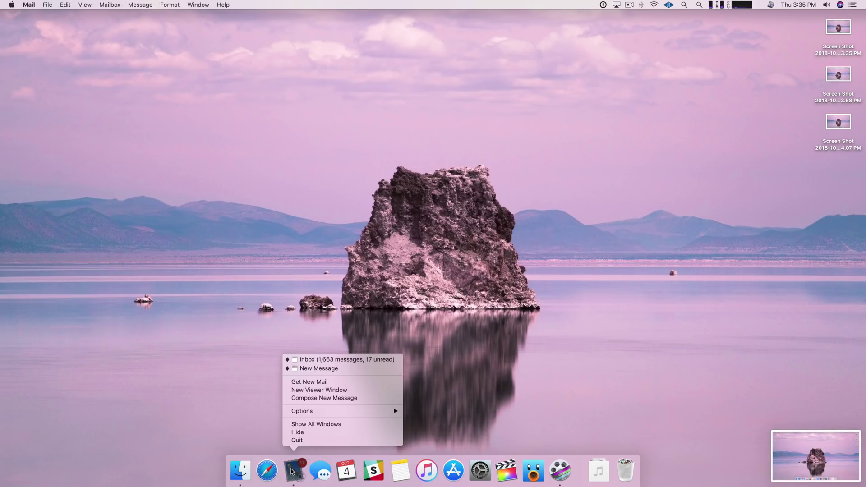
pyautogui.click(319, 369)
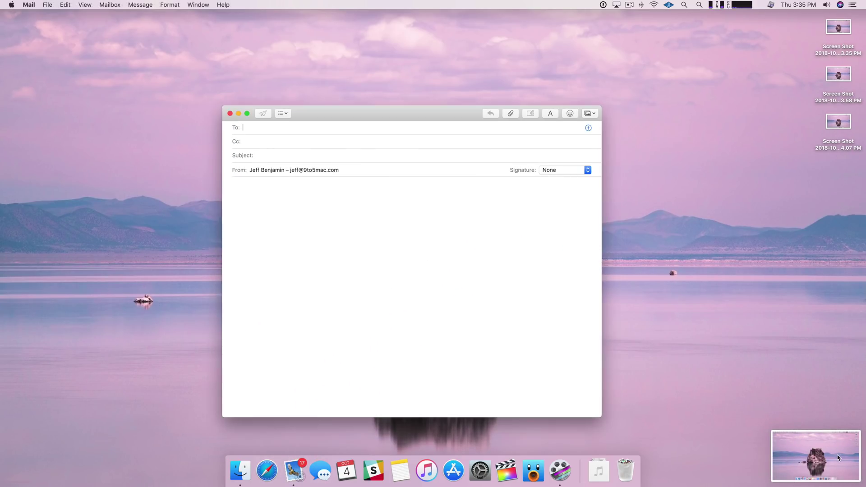
pyautogui.moveTo(807, 457); pyautogui.dragTo(316, 242)
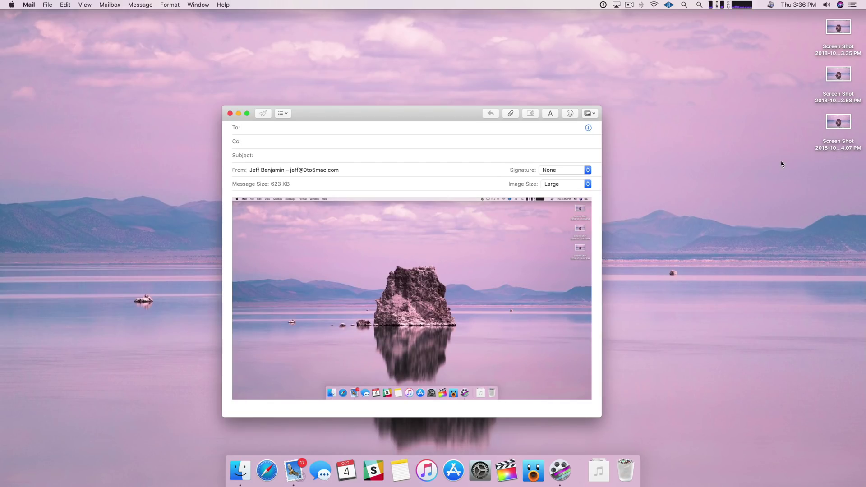
pyautogui.moveTo(373, 229)
# Step: Close the unsent message without saving the draft and return to the desktop
pyautogui.click(230, 114)
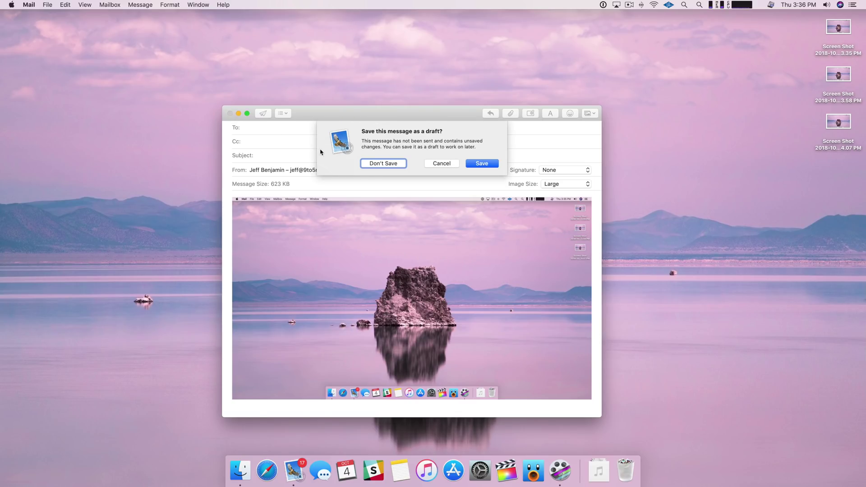
pyautogui.click(378, 164)
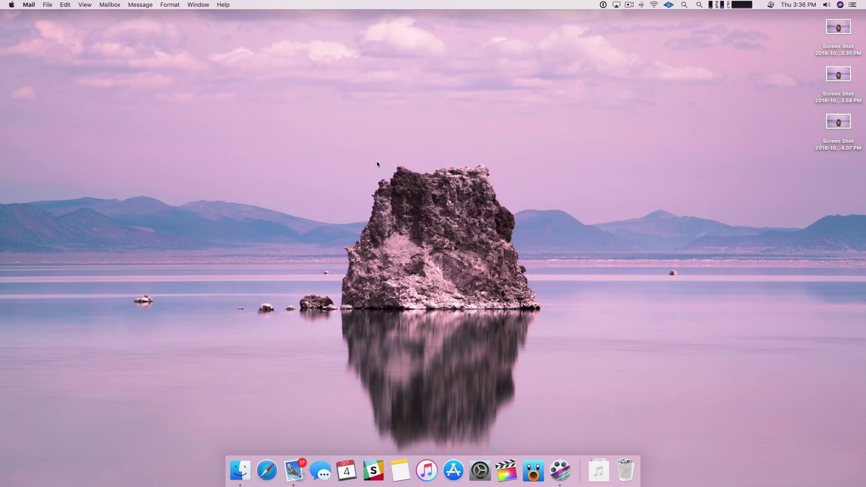
pyautogui.click(379, 167)
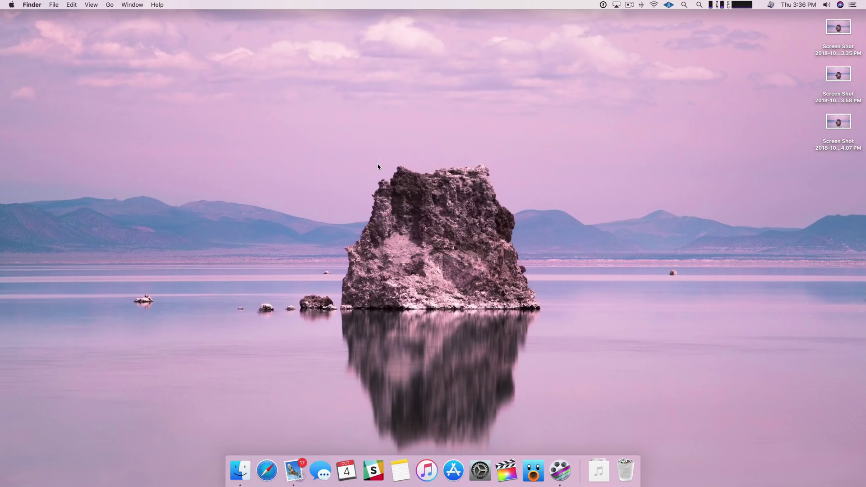
# Step: Launch Screenshot from Launchpad's Other folder, then dismiss its capture toolbar
pyautogui.press('F4')
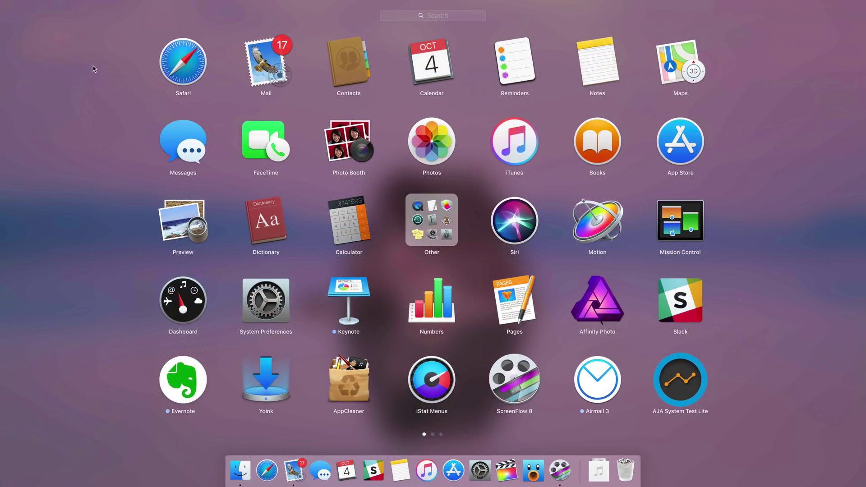
pyautogui.click(421, 211)
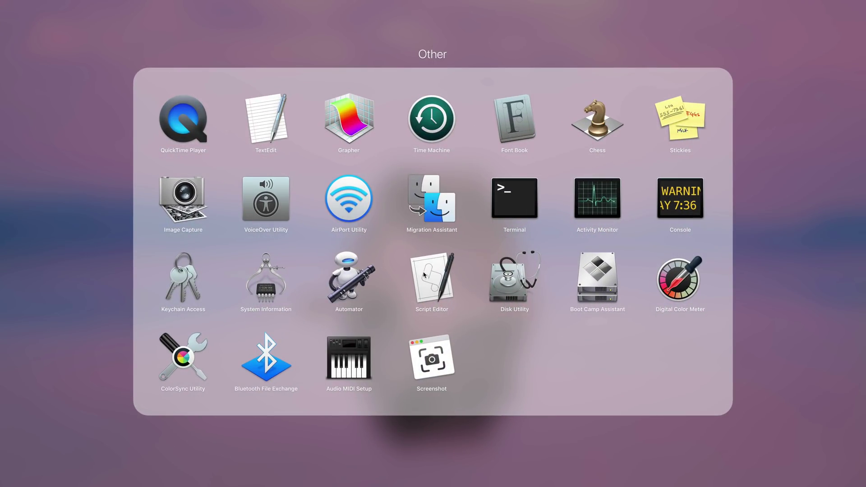
pyautogui.click(444, 366)
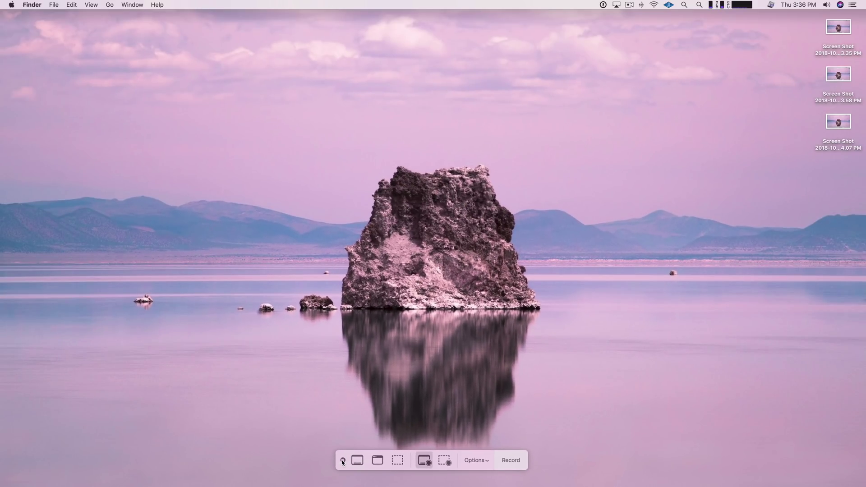
pyautogui.click(342, 461)
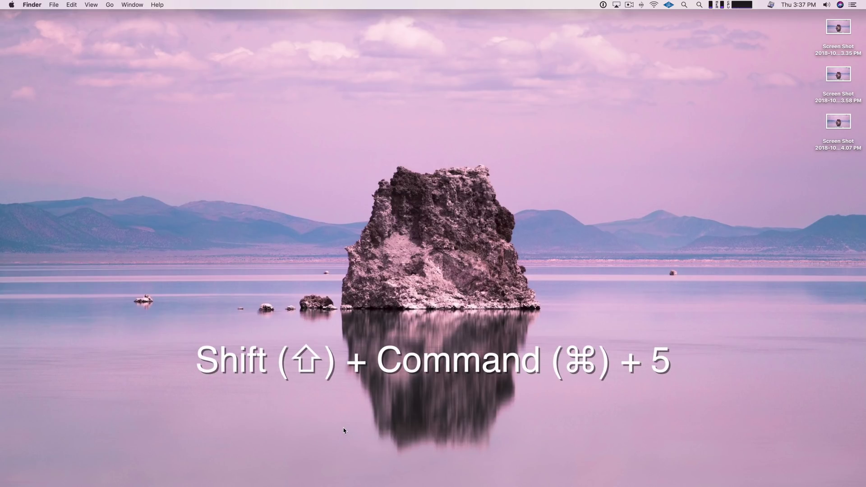
# Step: Reopen the Screenshot toolbar with Shift-Command-5 and drag it around the screen
pyautogui.press('shift+super+5')
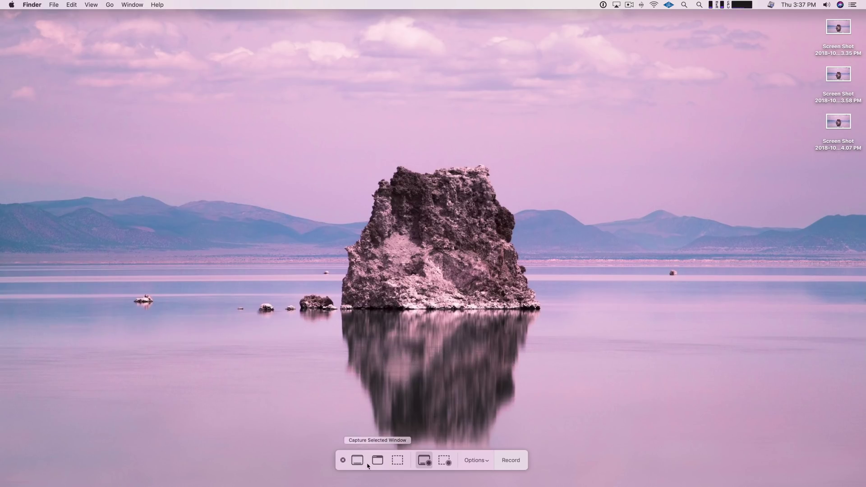
pyautogui.moveTo(457, 461); pyautogui.dragTo(581, 395)
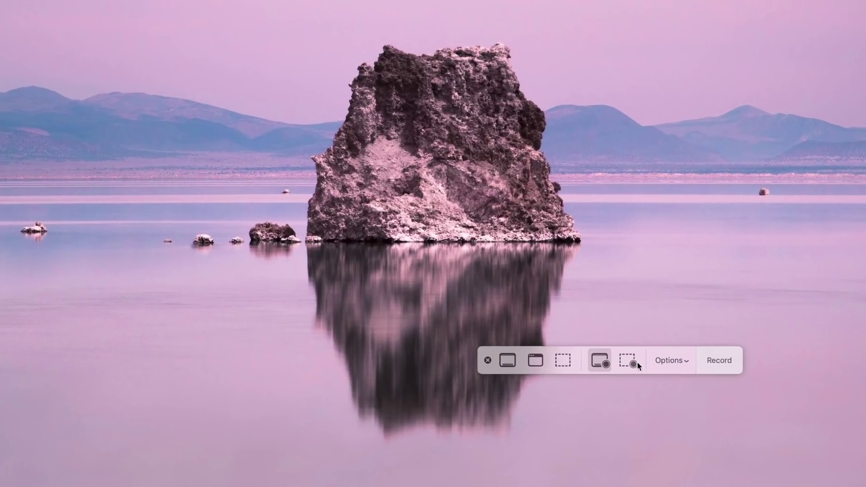
pyautogui.moveTo(637, 362); pyautogui.dragTo(484, 437)
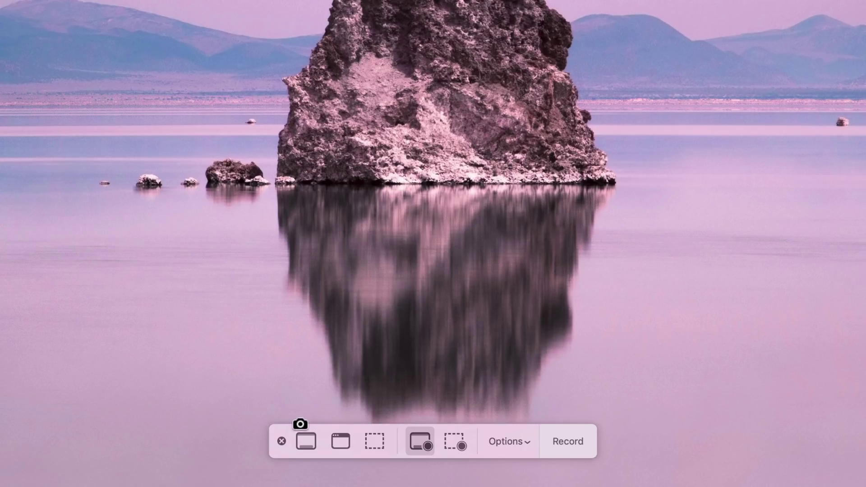
# Step: Switch to Capture Selected Portion and frame a tall area around the rock and its reflection
pyautogui.click(306, 441)
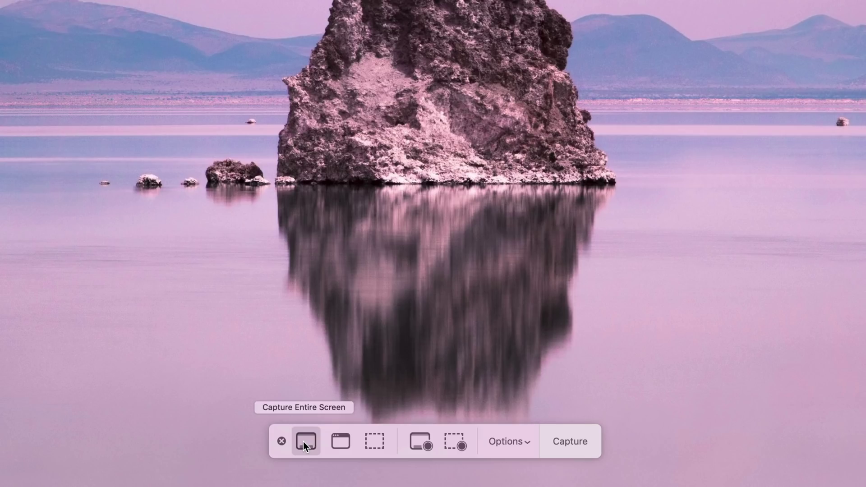
pyautogui.click(340, 441)
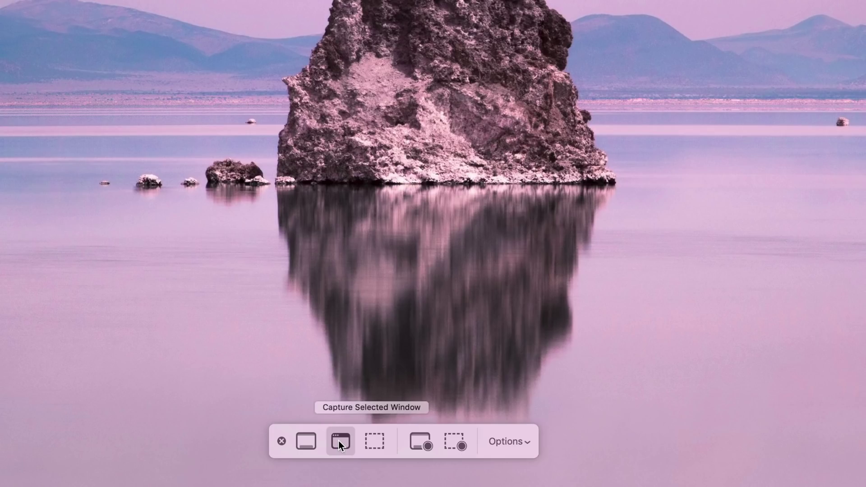
pyautogui.click(370, 442)
pyautogui.moveTo(477, 90); pyautogui.dragTo(357, 77)
pyautogui.moveTo(502, 70); pyautogui.dragTo(638, 70)
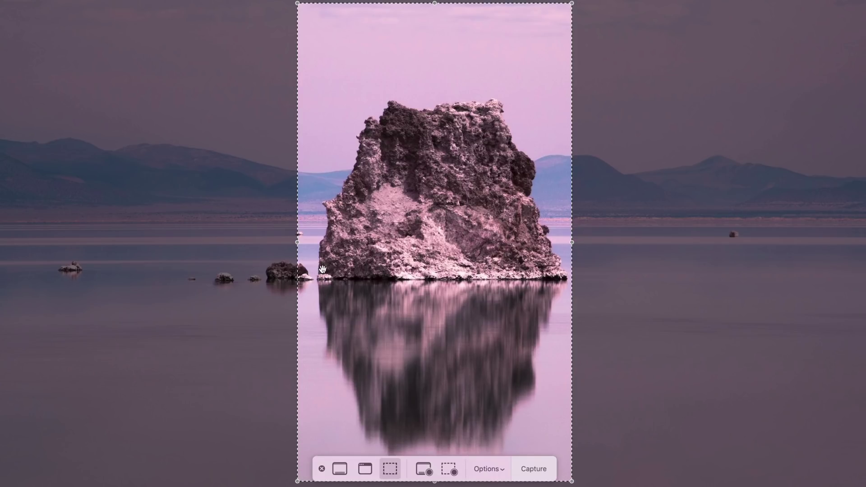
pyautogui.moveTo(297, 243); pyautogui.dragTo(314, 242)
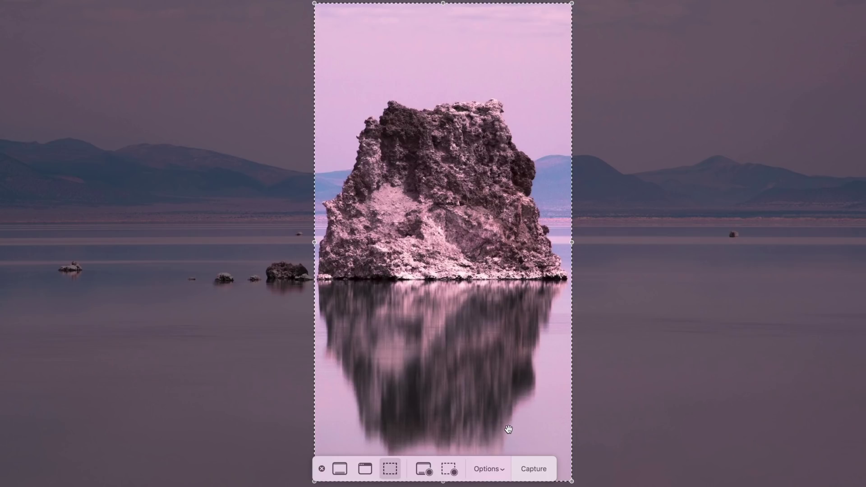
# Step: Capture the selected area and save it as a fourth screenshot via the thumbnail's Done
pyautogui.click(534, 468)
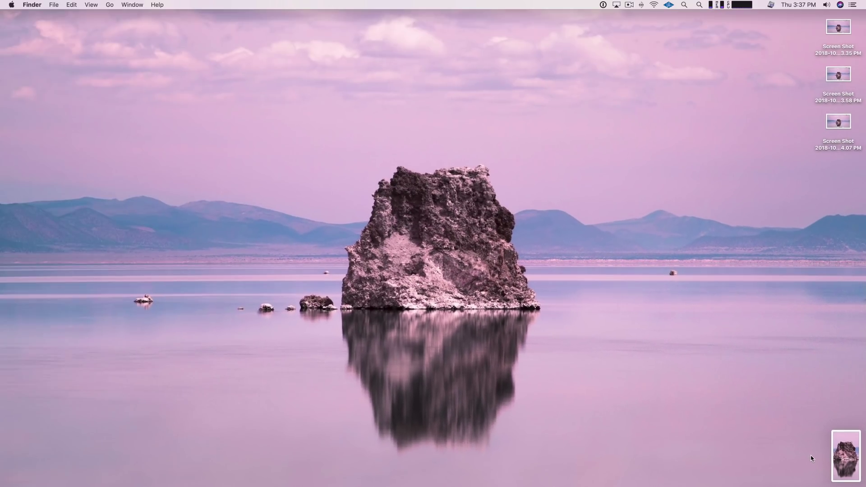
pyautogui.click(840, 457)
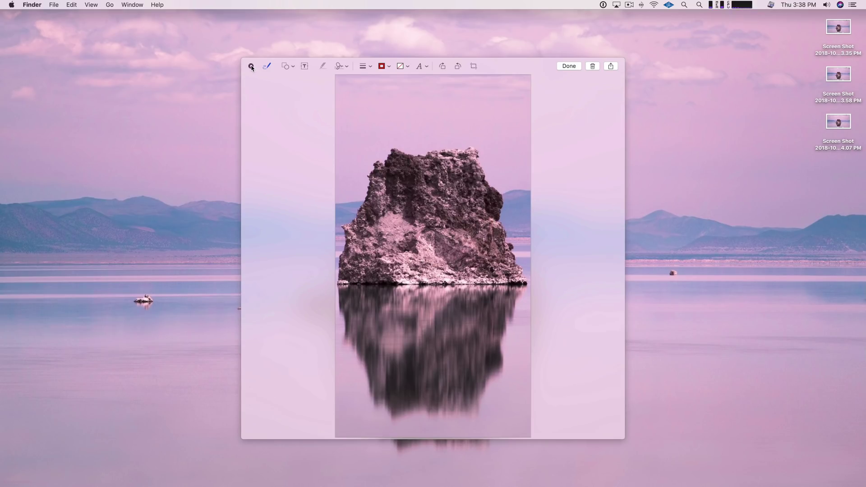
pyautogui.click(251, 67)
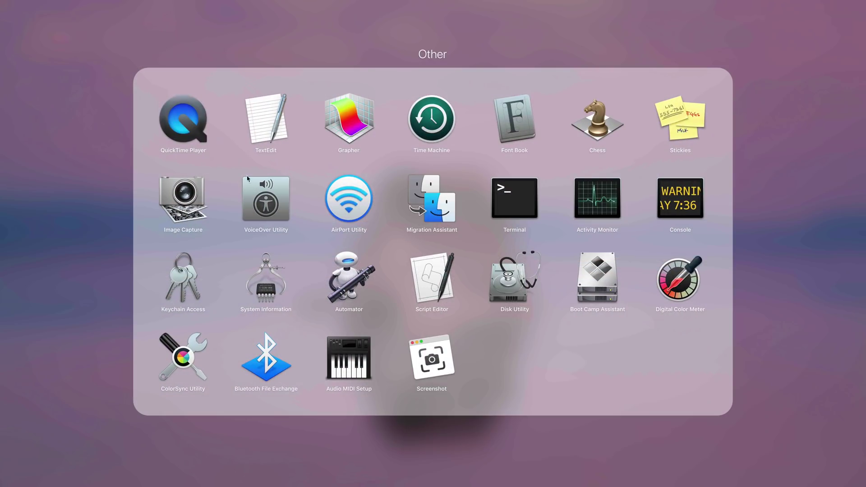
# Step: Launch Screenshot from the Other folder and turn off Remember Last Selection
pyautogui.click(417, 358)
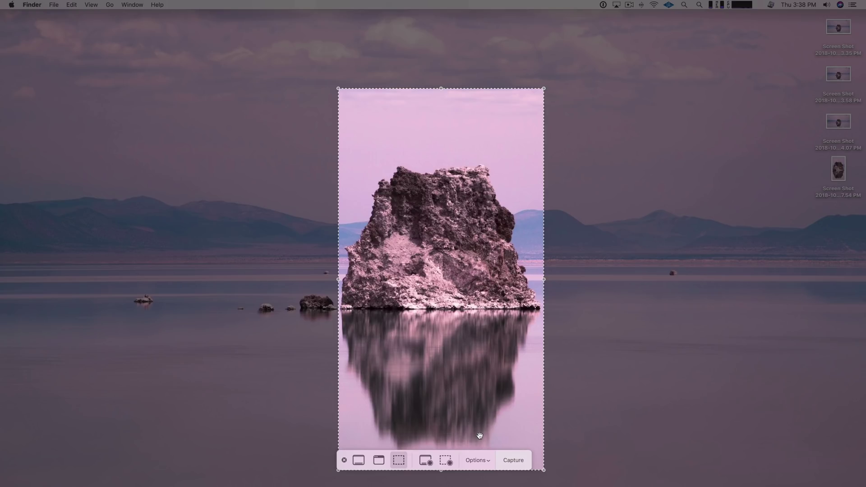
pyautogui.click(486, 462)
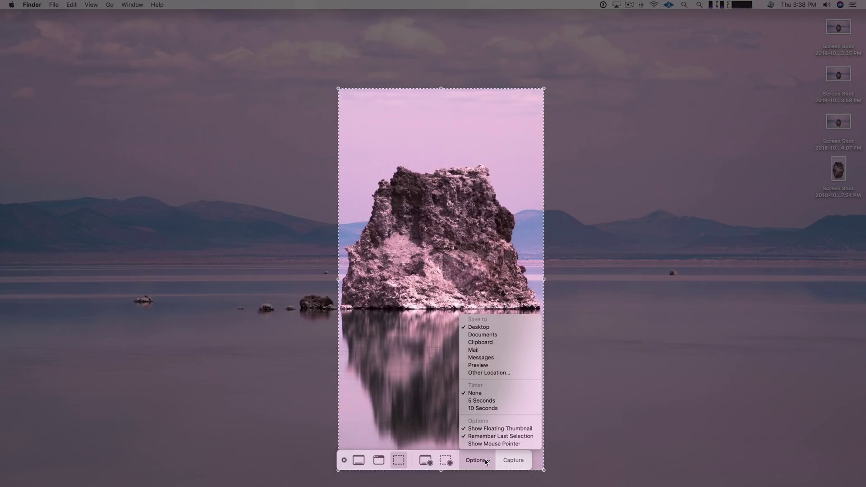
pyautogui.click(496, 437)
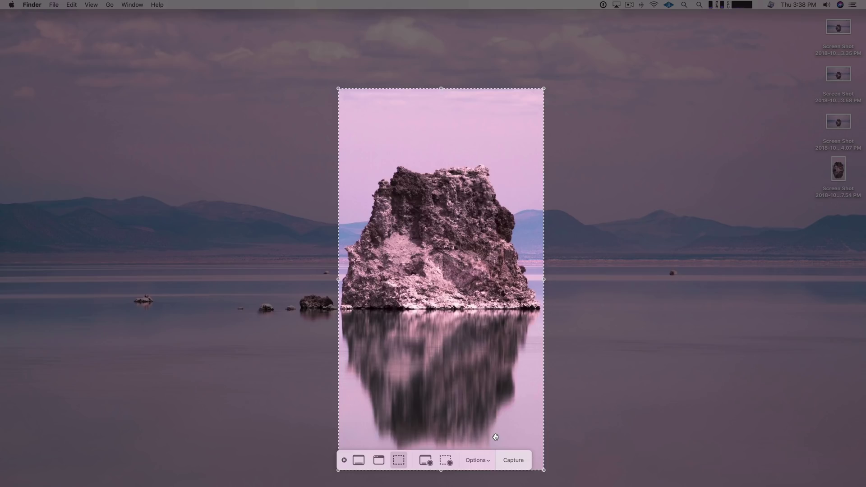
# Step: Close the capture session, reopen it with Shift-Command-5 and show the Options list
pyautogui.click(344, 460)
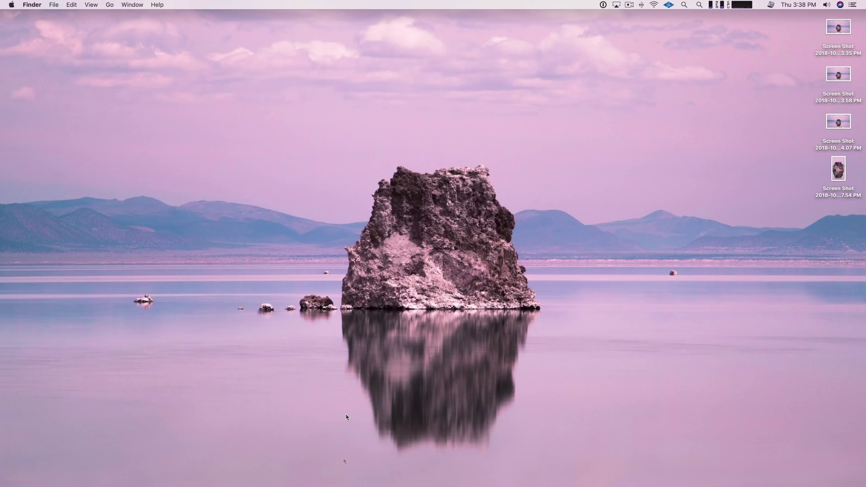
pyautogui.press('super+shift+5')
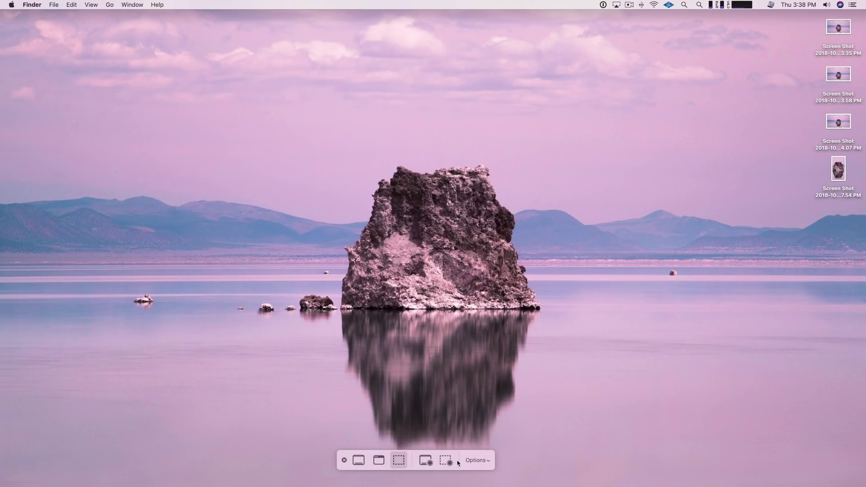
pyautogui.click(477, 462)
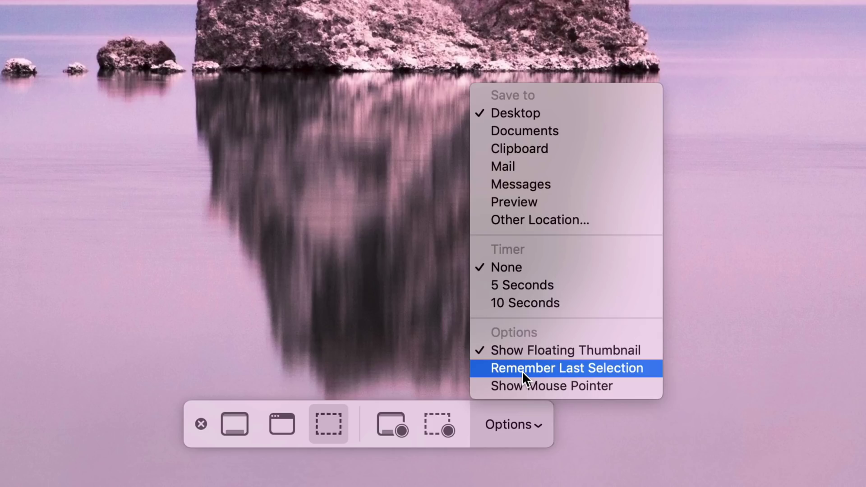
# Step: Re-enable Remember Last Selection, mark a small area right of the rock, and toggle capture modes
pyautogui.click(521, 368)
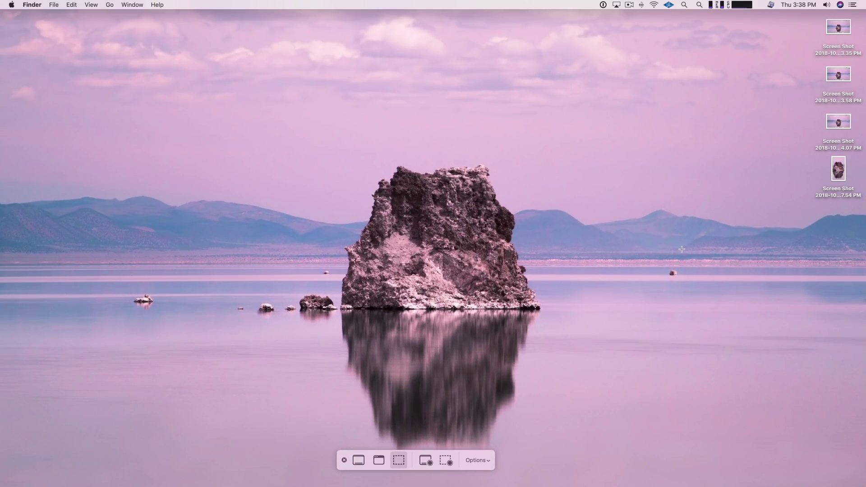
pyautogui.moveTo(633, 257); pyautogui.dragTo(701, 298)
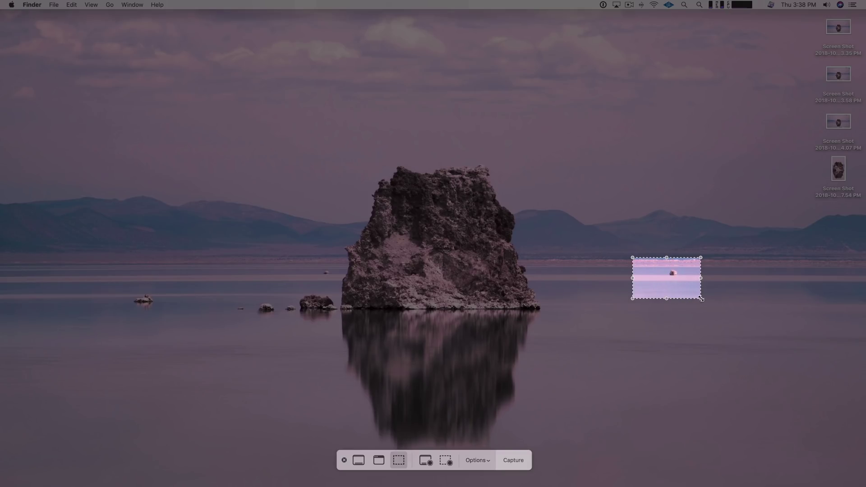
pyautogui.click(365, 464)
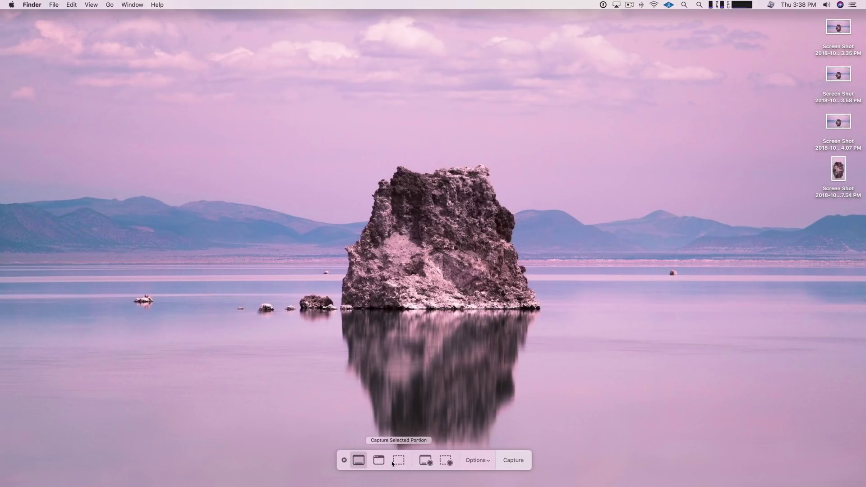
pyautogui.click(393, 464)
pyautogui.click(361, 463)
pyautogui.click(394, 463)
# Step: Turn off Remember Last Selection, confirm the area isn't restored, and finish on Capture Entire Screen
pyautogui.click(479, 462)
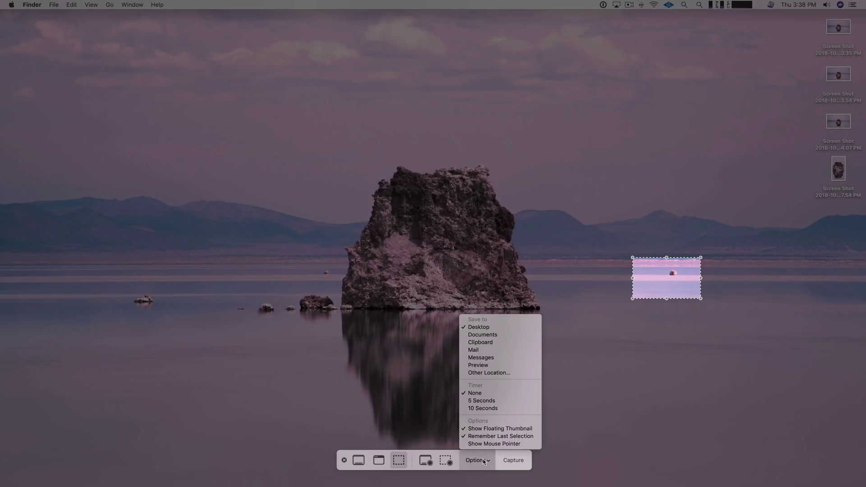
pyautogui.click(486, 437)
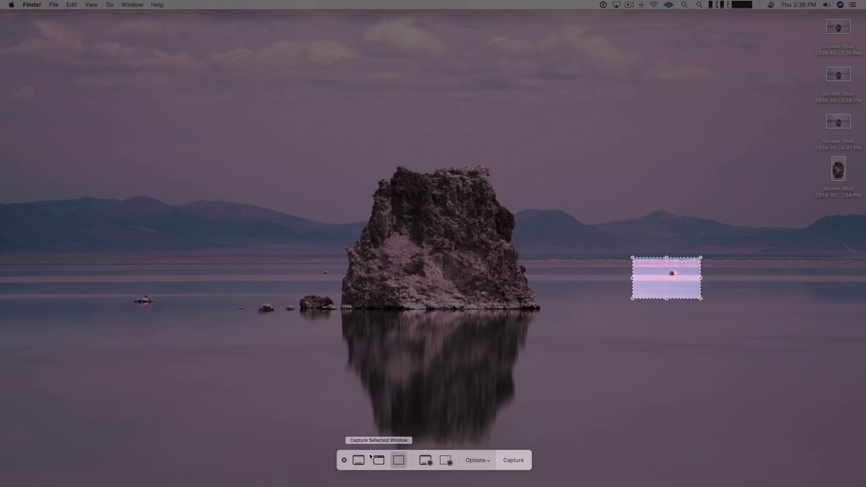
pyautogui.click(359, 460)
pyautogui.click(399, 462)
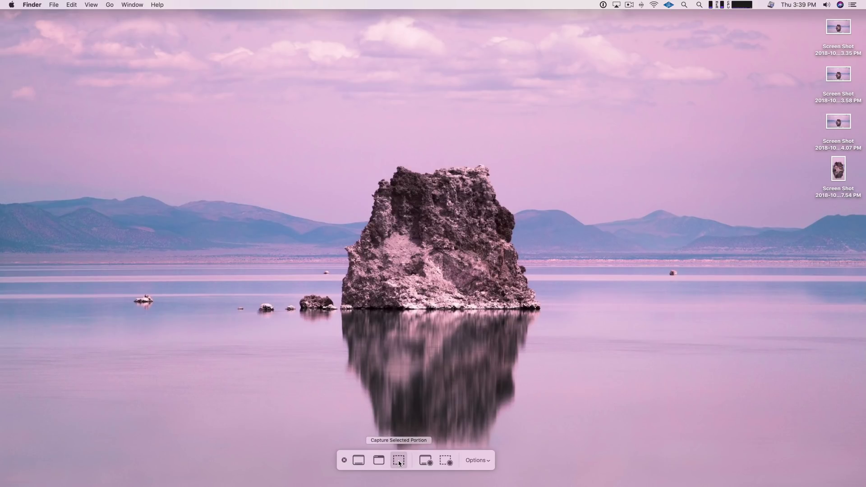
pyautogui.click(362, 461)
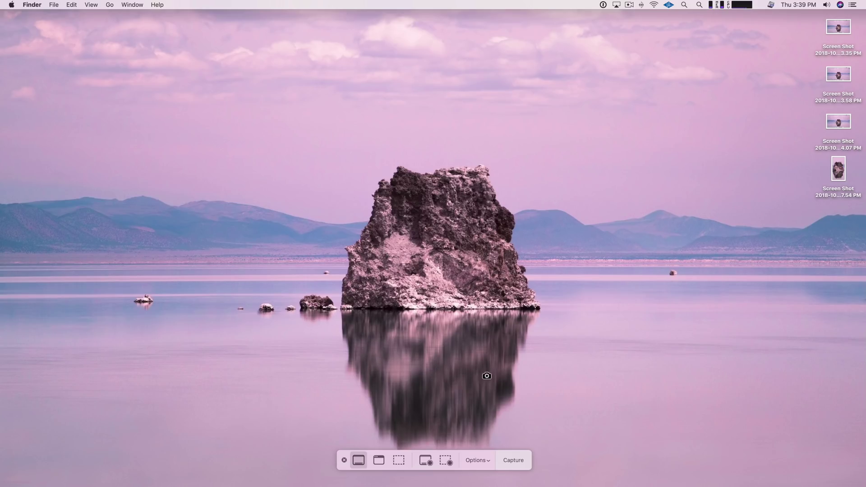
# Step: Capture the entire screen as a screenshot
pyautogui.click(515, 459)
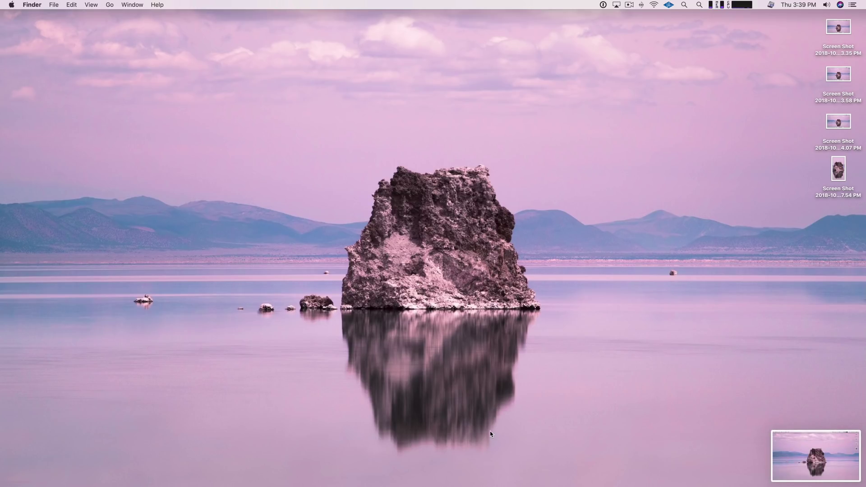
pyautogui.press('super+shift+5')
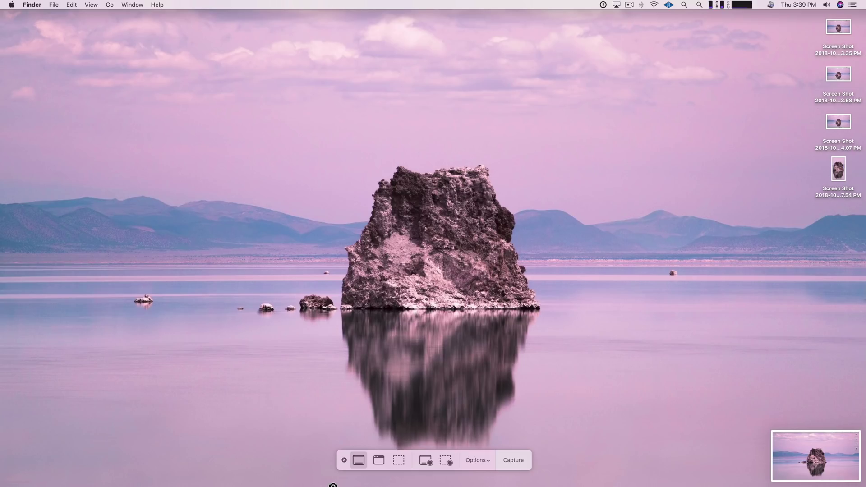
pyautogui.click(344, 461)
# Step: Open a Finder Desktop window and capture just that window, checking it in Markup before closing Finder
pyautogui.moveTo(320, 474)
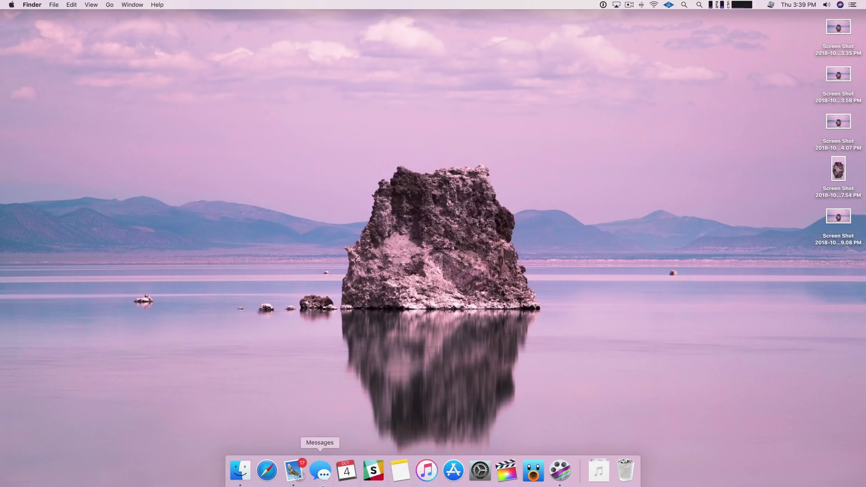
pyautogui.click(250, 474)
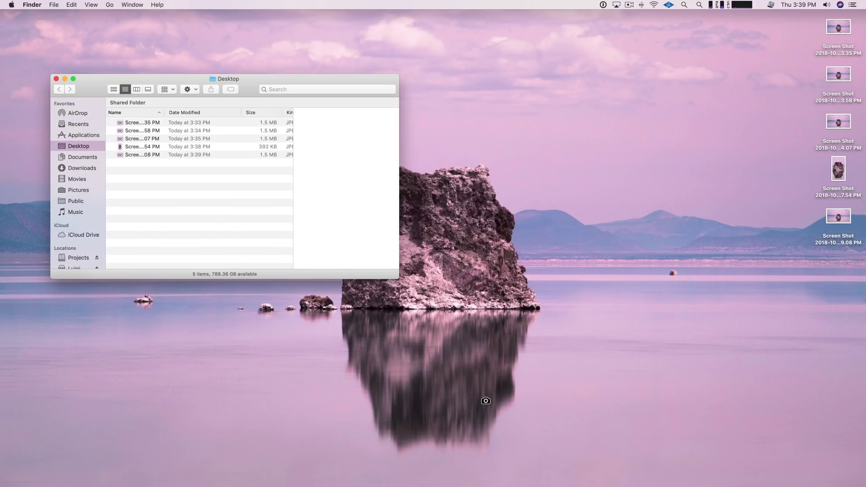
pyautogui.press('super+shift+5')
pyautogui.click(379, 461)
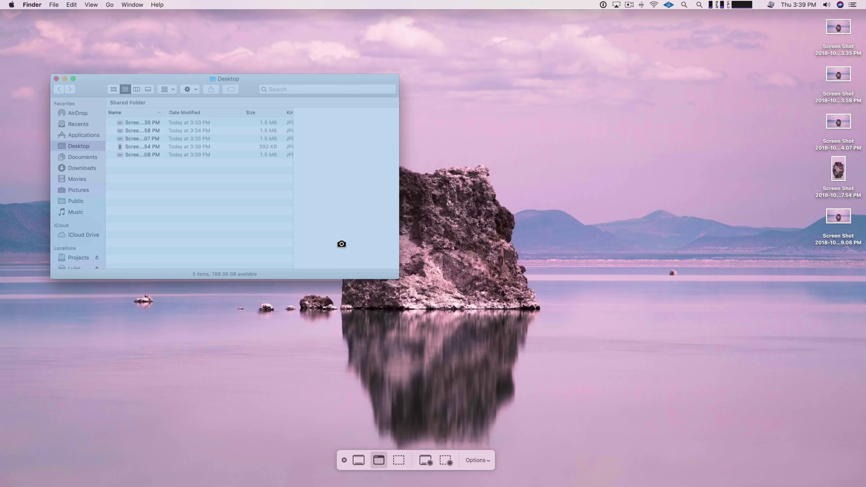
pyautogui.click(324, 223)
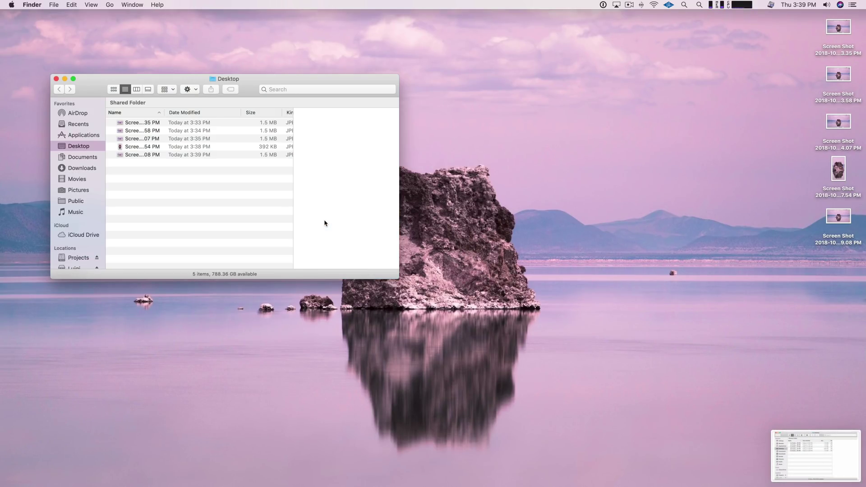
pyautogui.click(806, 457)
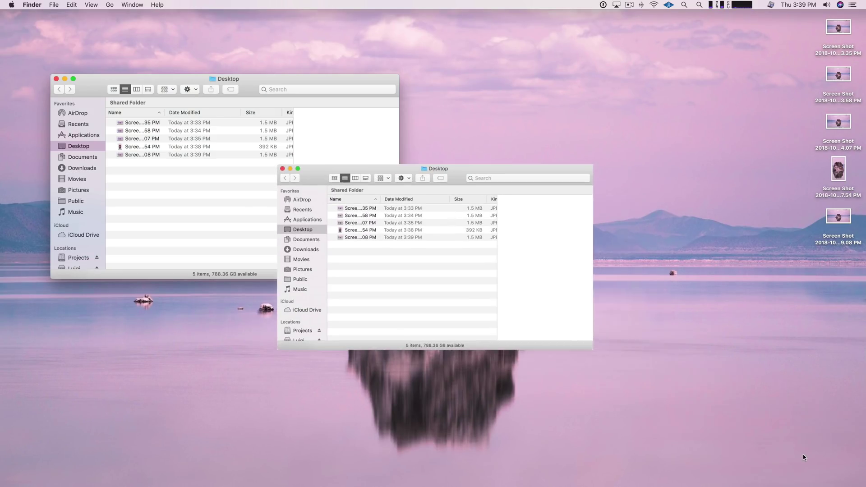
pyautogui.click(250, 156)
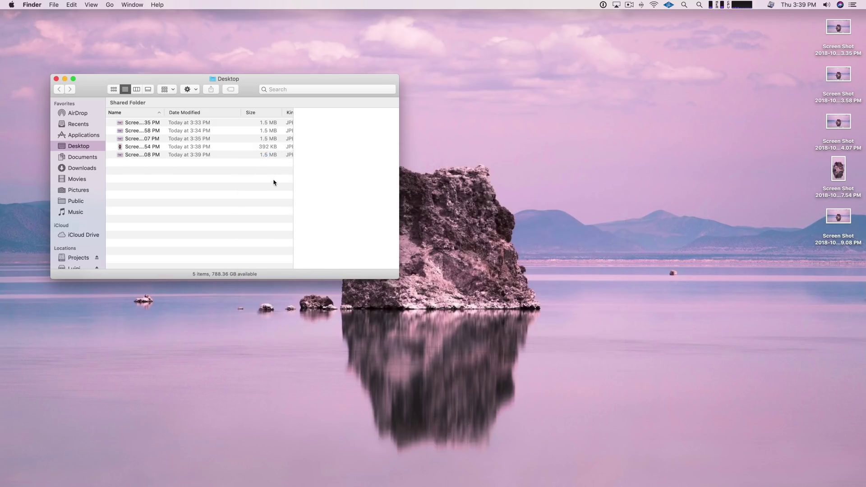
pyautogui.press('super+w')
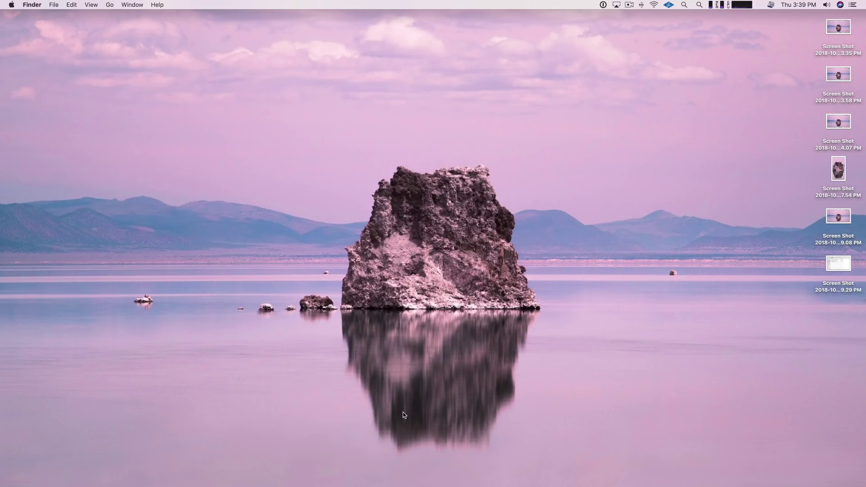
pyautogui.press('super+shift+5')
# Step: Record a short full-screen video, stop it from the menu bar, and view the thumbnail's options
pyautogui.click(399, 461)
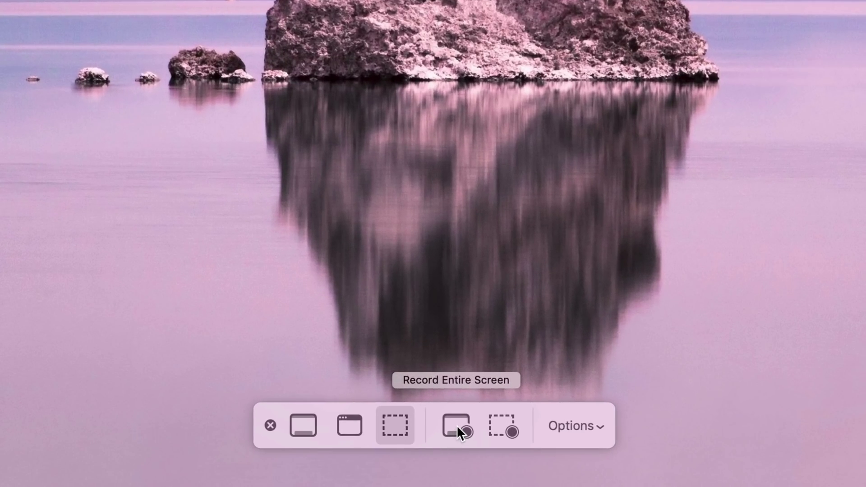
pyautogui.click(457, 424)
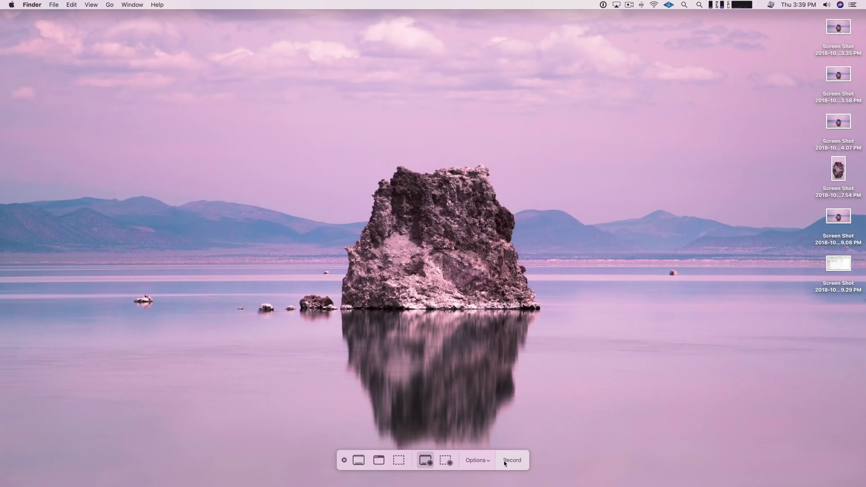
pyautogui.click(512, 460)
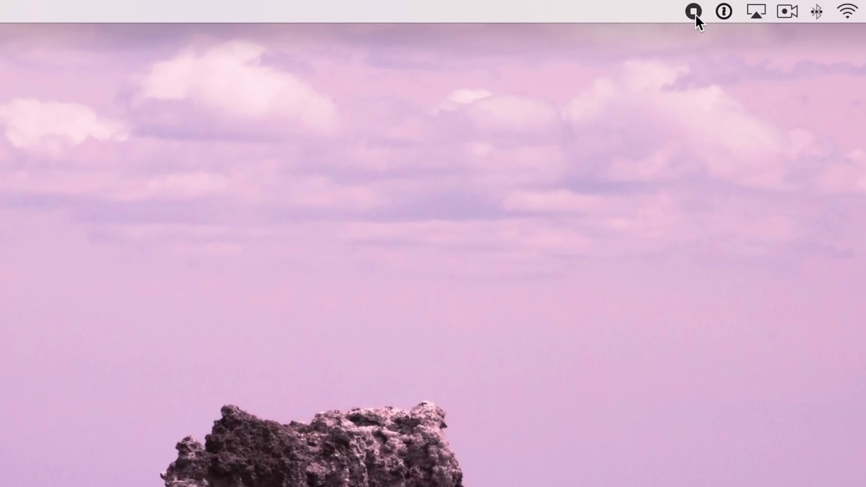
pyautogui.click(694, 12)
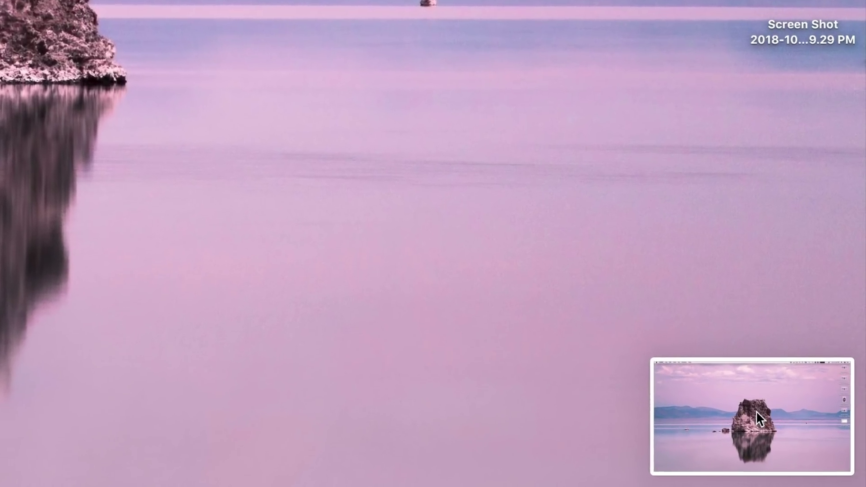
pyautogui.rightClick(818, 455)
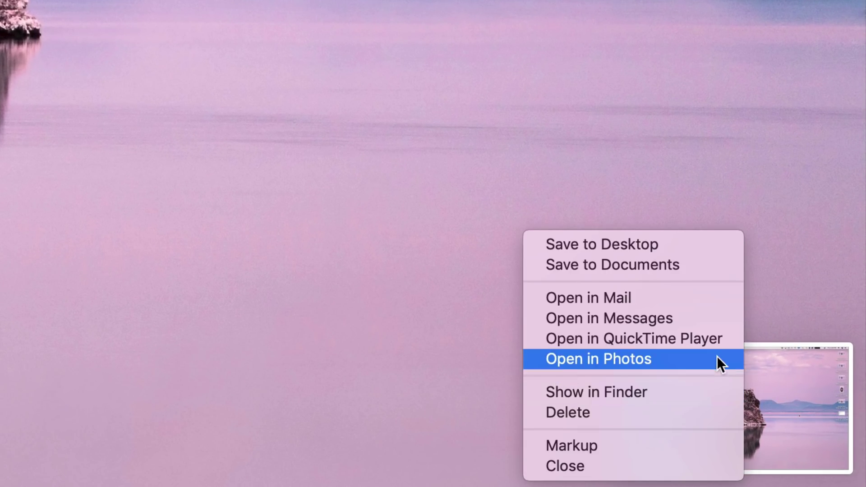
# Step: Trim the start and end of the recording in its preview and save it with Done
pyautogui.click(797, 401)
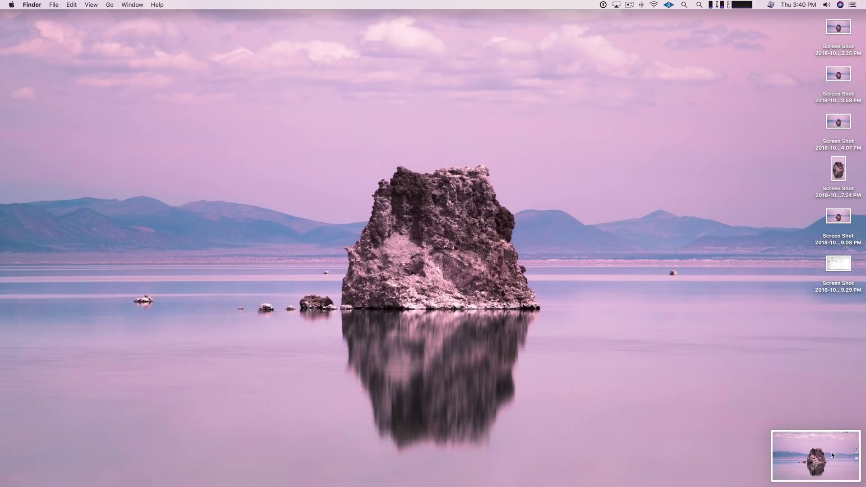
pyautogui.click(825, 435)
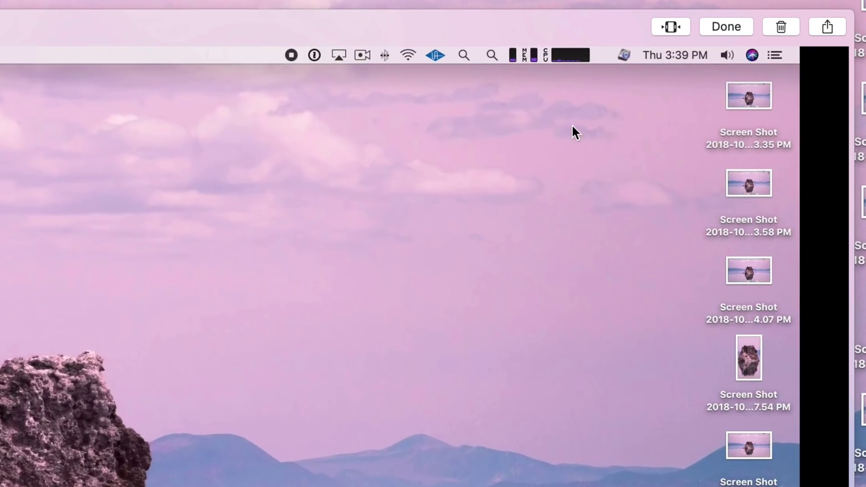
pyautogui.click(668, 31)
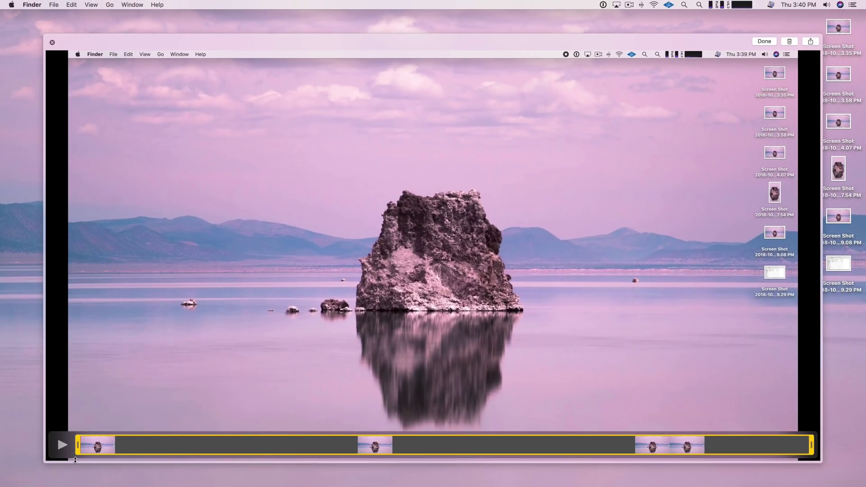
pyautogui.moveTo(77, 446); pyautogui.dragTo(388, 447)
pyautogui.moveTo(812, 447); pyautogui.dragTo(523, 448)
pyautogui.click(764, 41)
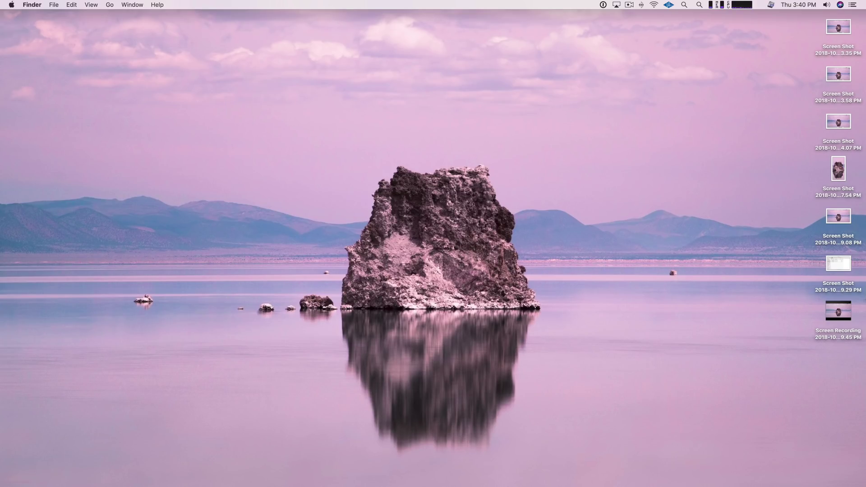
pyautogui.press('super+shift+5')
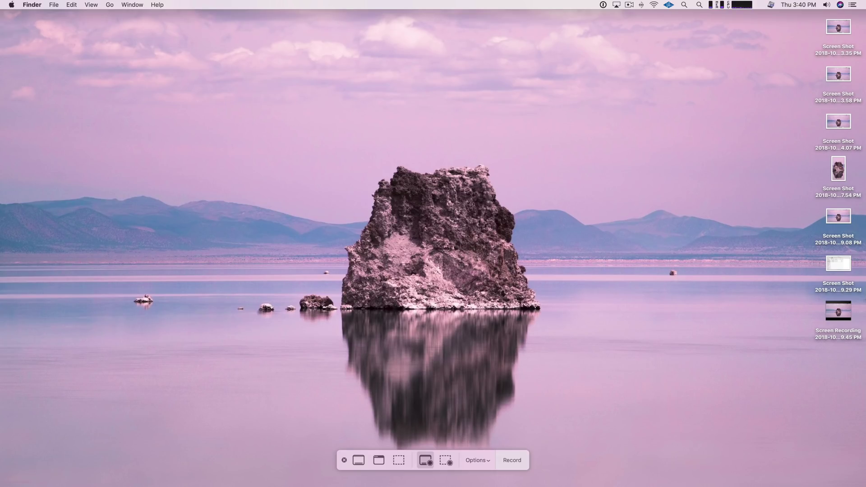
# Step: Record a selected area around the rock and its reflection while a Finder window briefly appears
pyautogui.click(446, 461)
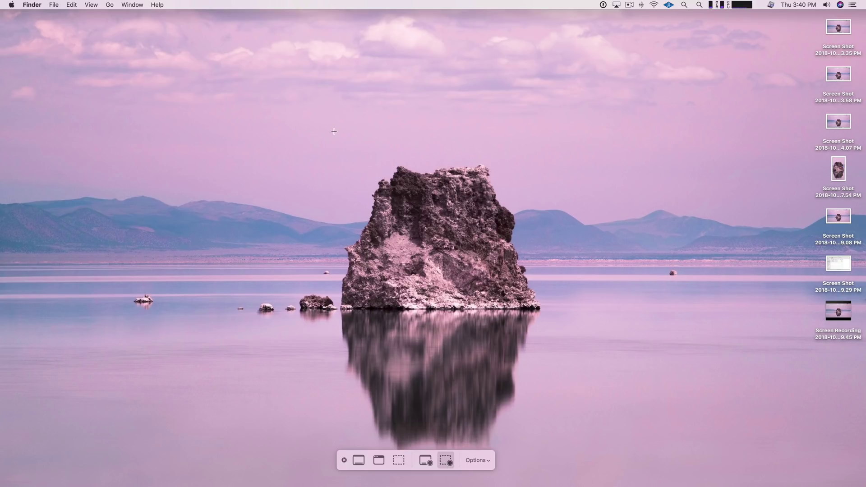
pyautogui.moveTo(343, 158); pyautogui.dragTo(547, 471)
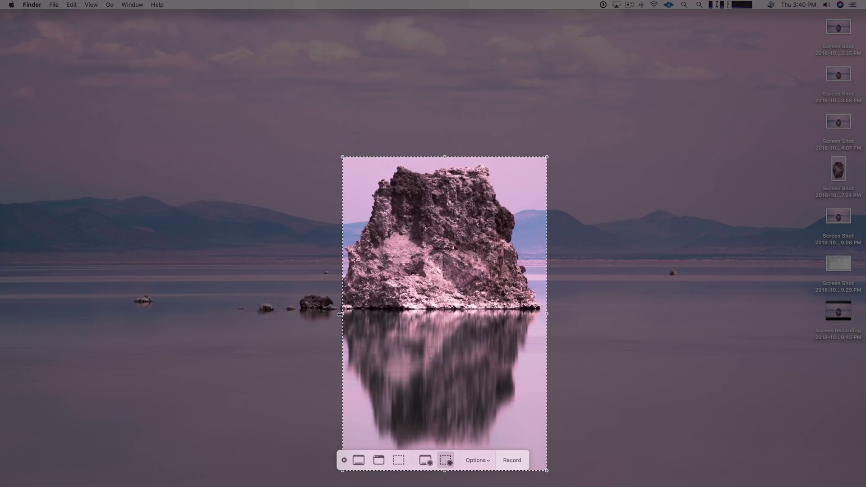
pyautogui.moveTo(341, 315); pyautogui.dragTo(339, 314)
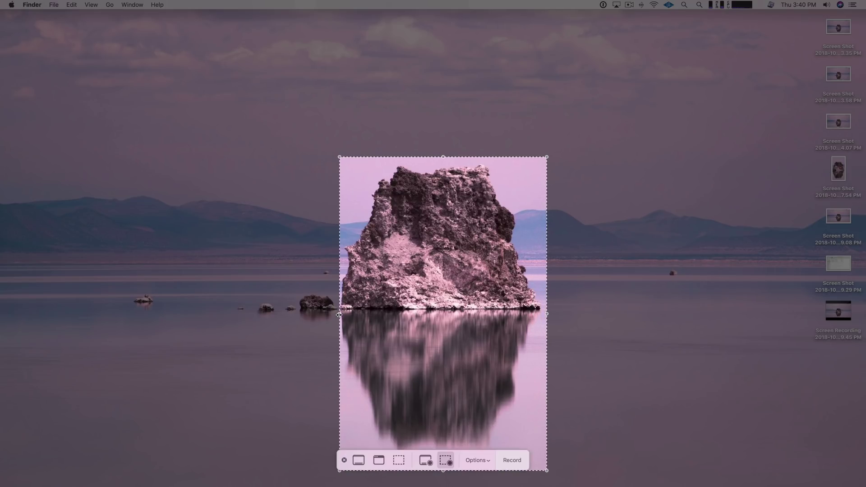
pyautogui.click(512, 461)
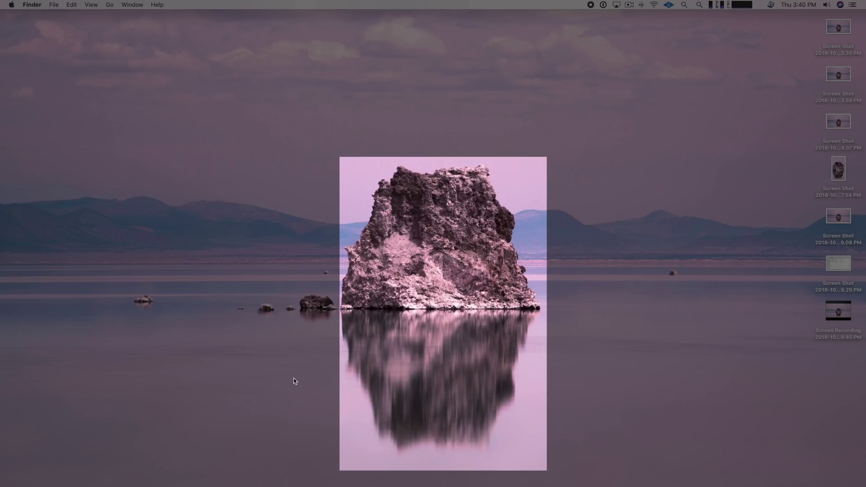
pyautogui.moveTo(248, 484)
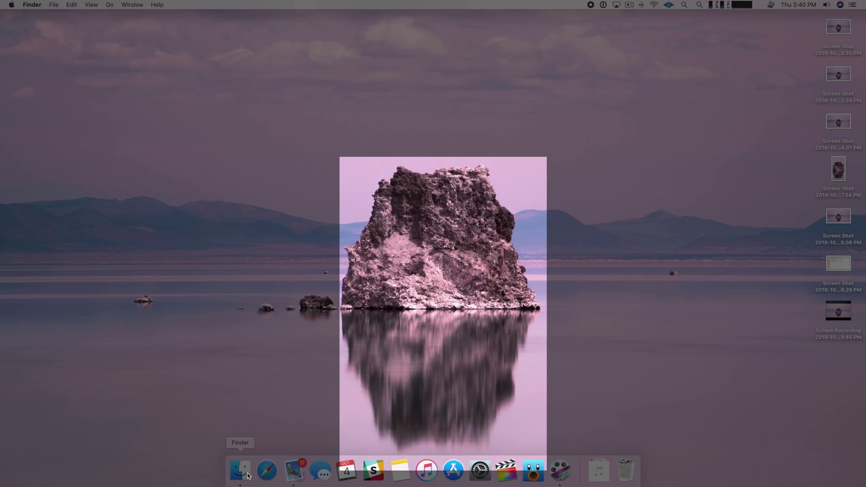
pyautogui.click(248, 476)
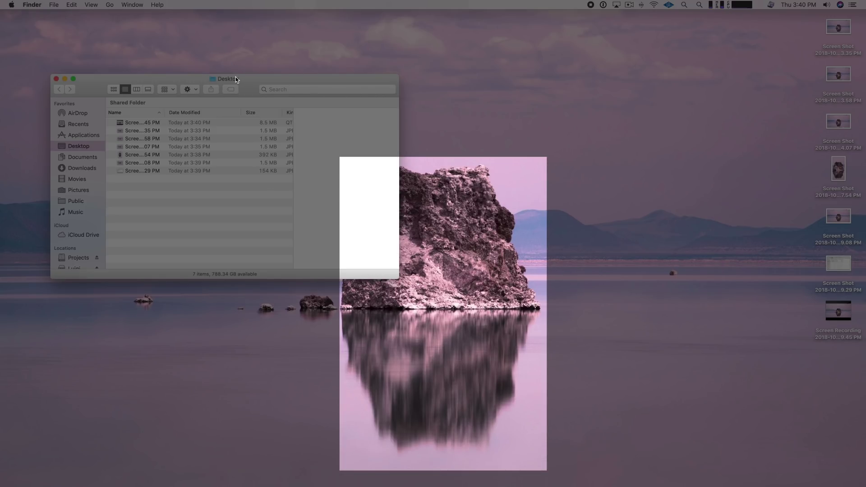
pyautogui.moveTo(231, 78); pyautogui.dragTo(242, 135)
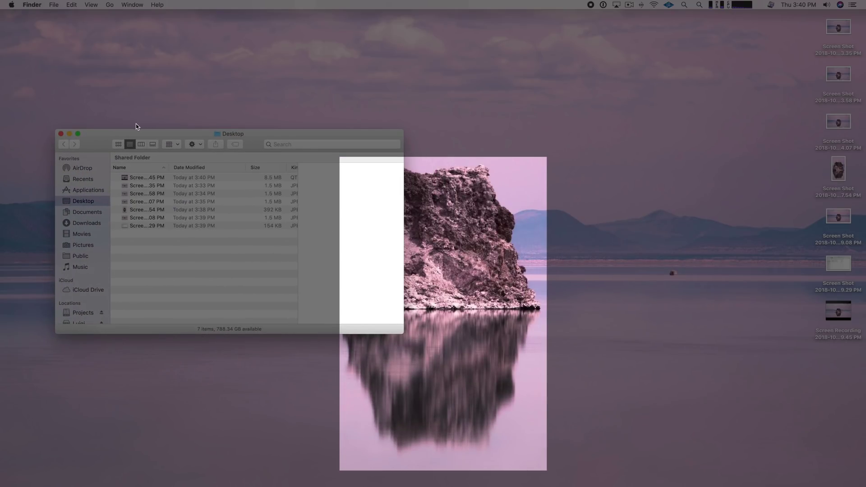
pyautogui.click(62, 134)
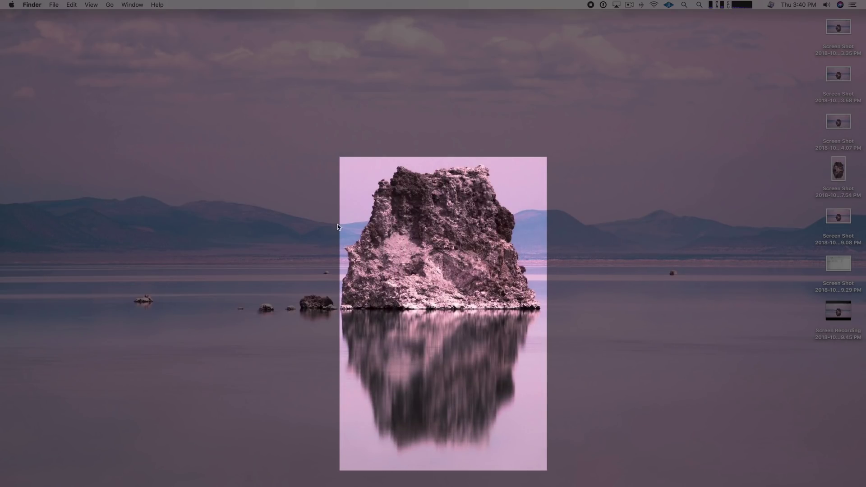
pyautogui.click(591, 4)
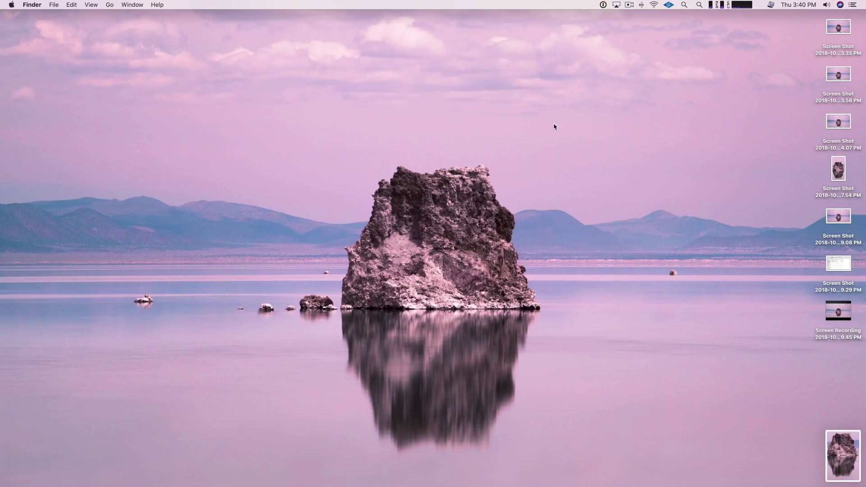
# Step: Scrub through the new recording's preview and save it to the desktop
pyautogui.click(845, 457)
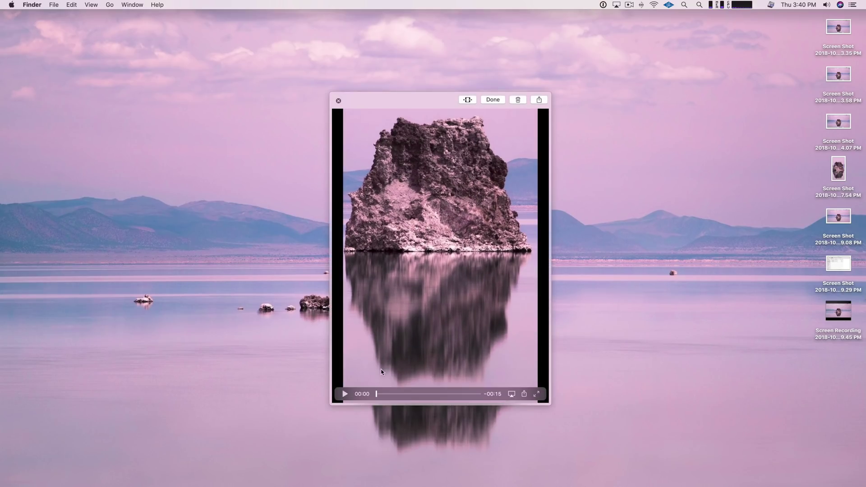
pyautogui.moveTo(415, 399); pyautogui.dragTo(436, 401)
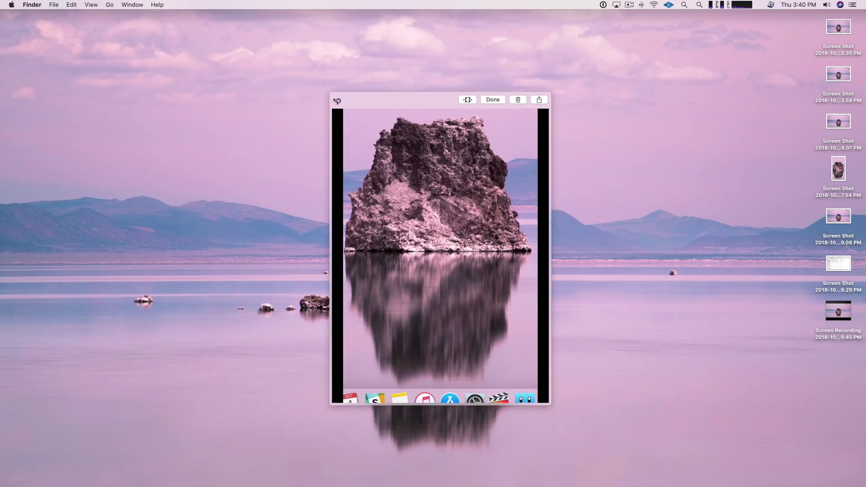
pyautogui.click(339, 101)
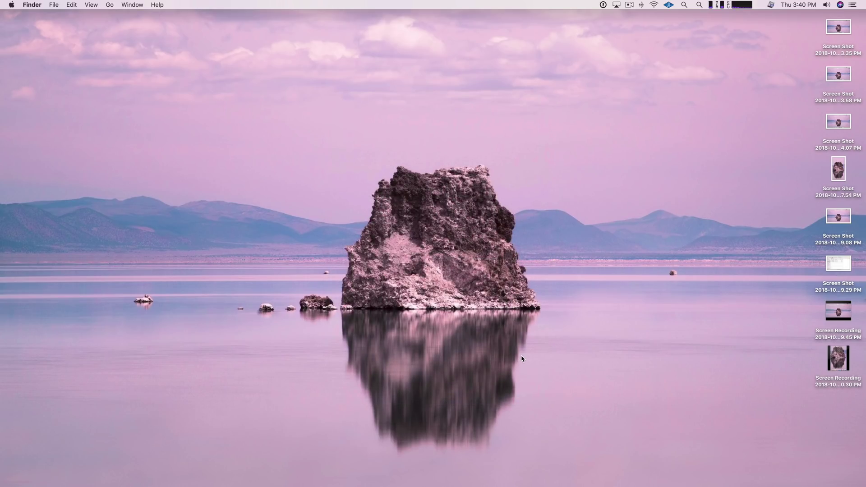
pyautogui.press('F4')
# Step: Turn on Show Mouse Pointer in the capture Options menu
pyautogui.click(432, 364)
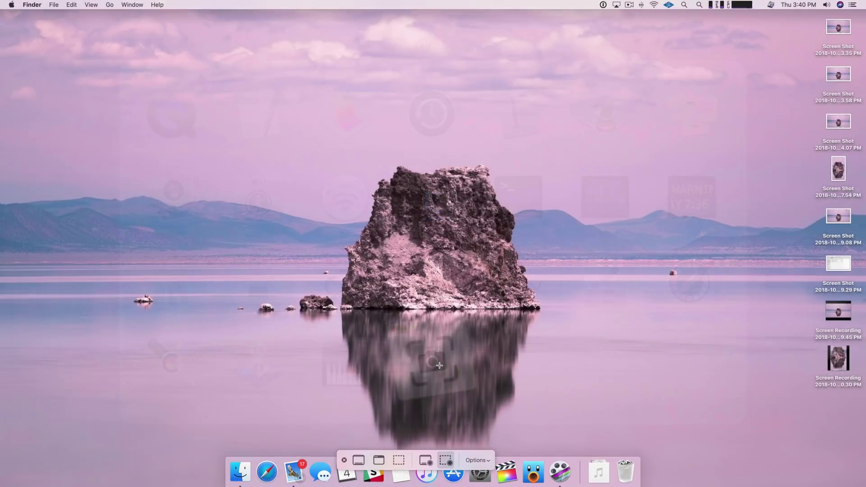
pyautogui.click(475, 461)
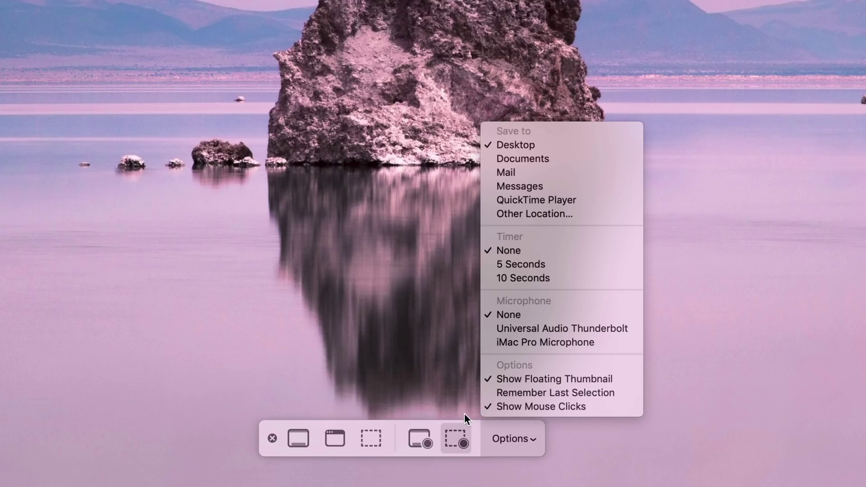
pyautogui.click(302, 437)
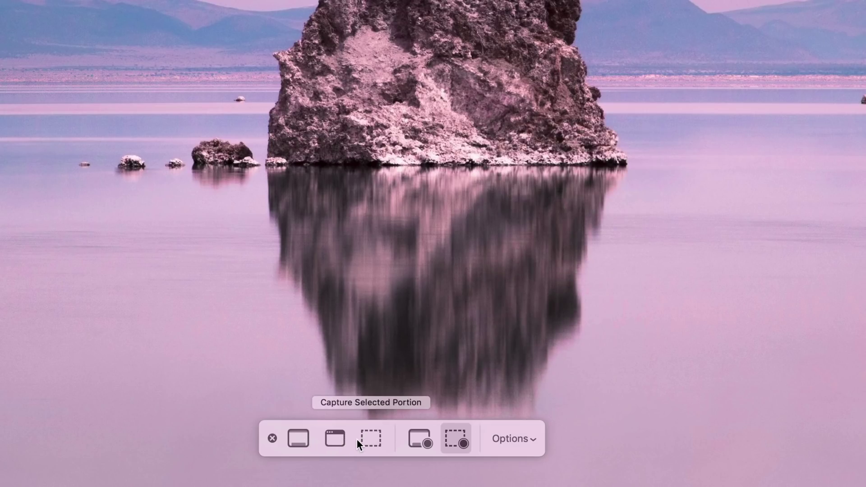
pyautogui.click(342, 437)
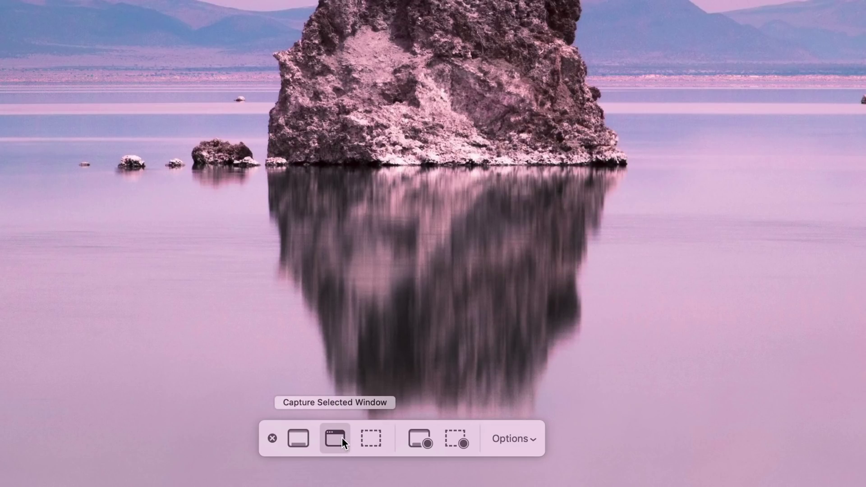
pyautogui.click(510, 439)
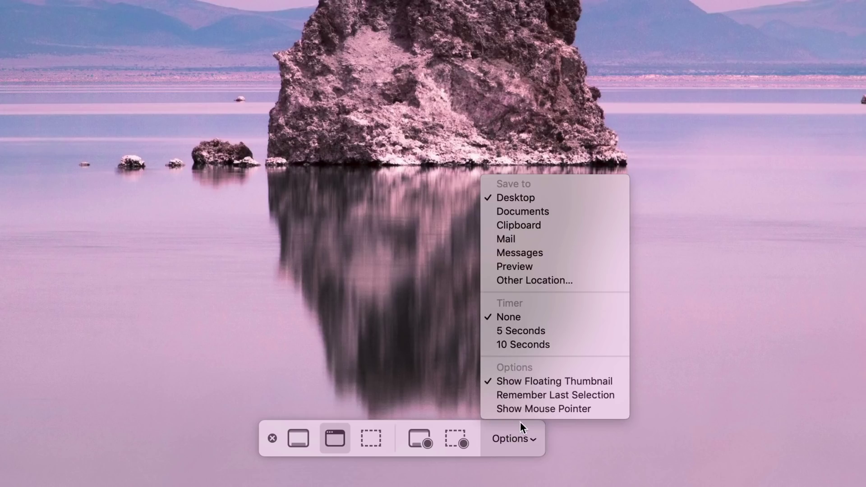
pyautogui.click(540, 409)
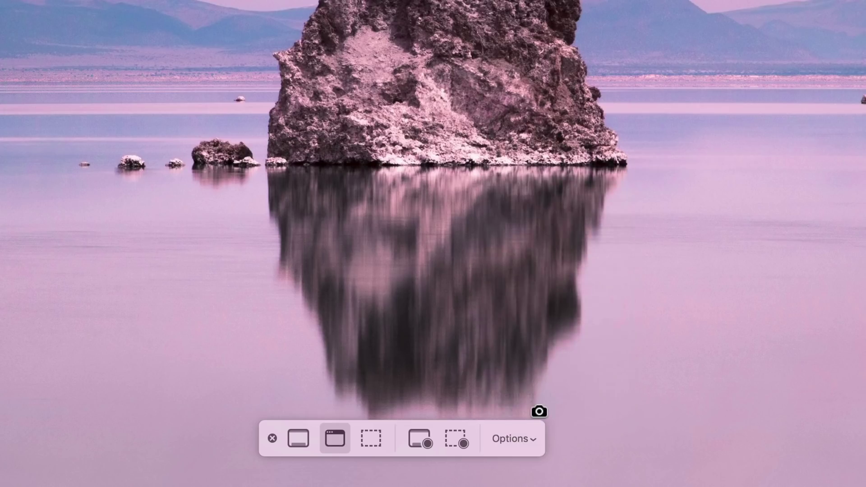
# Step: Take a full-screen screenshot and close its Markup preview to save it
pyautogui.click(298, 439)
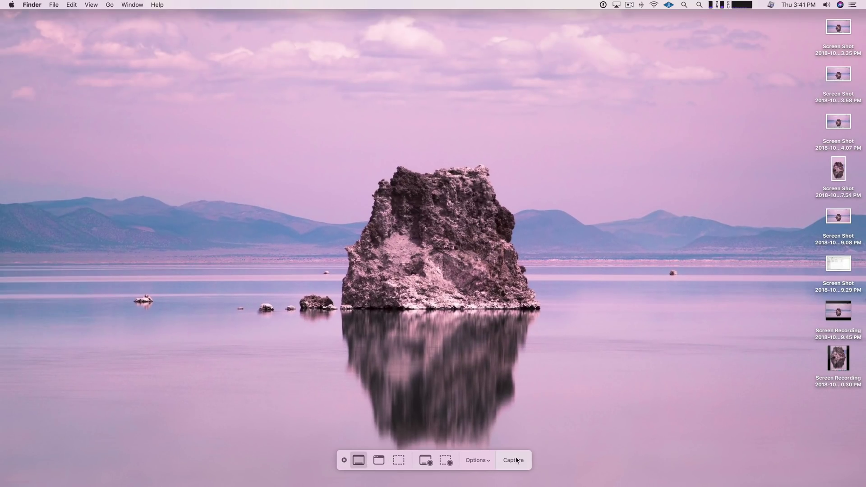
pyautogui.click(485, 461)
pyautogui.click(485, 460)
pyautogui.click(326, 254)
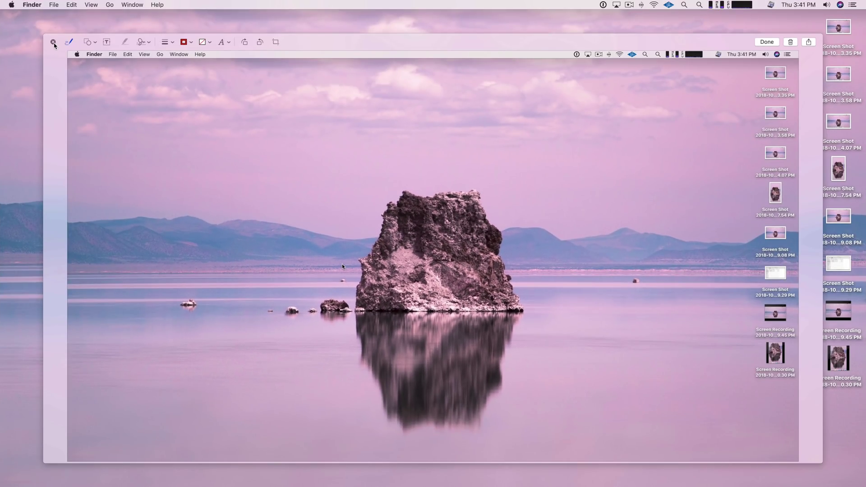
pyautogui.click(53, 42)
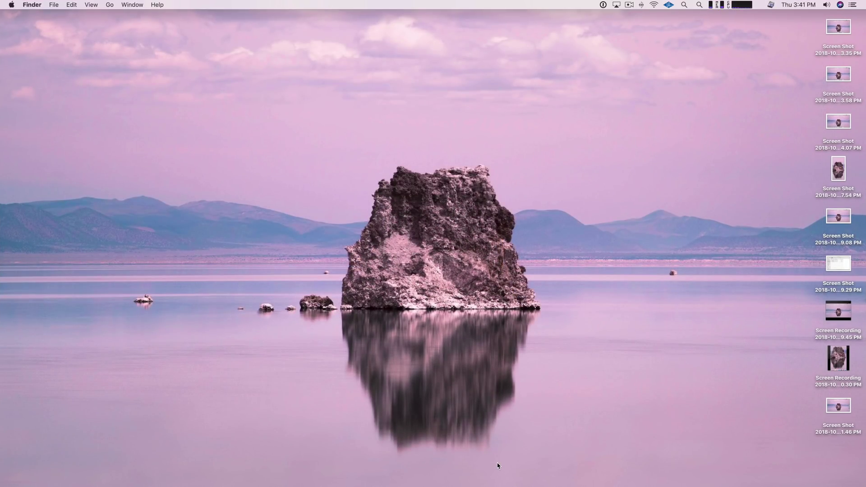
pyautogui.press('super+shift+5')
# Step: Uncheck Show Floating Thumbnail in Options and dismiss the capture toolbar
pyautogui.click(481, 460)
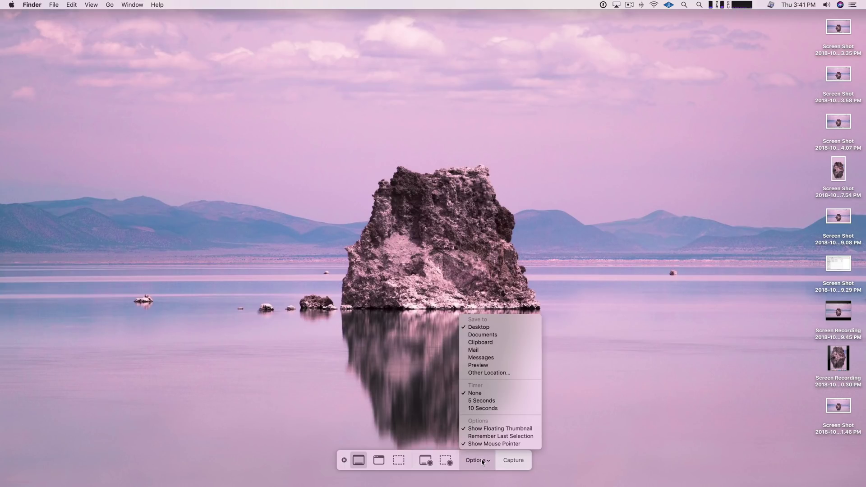
pyautogui.click(496, 431)
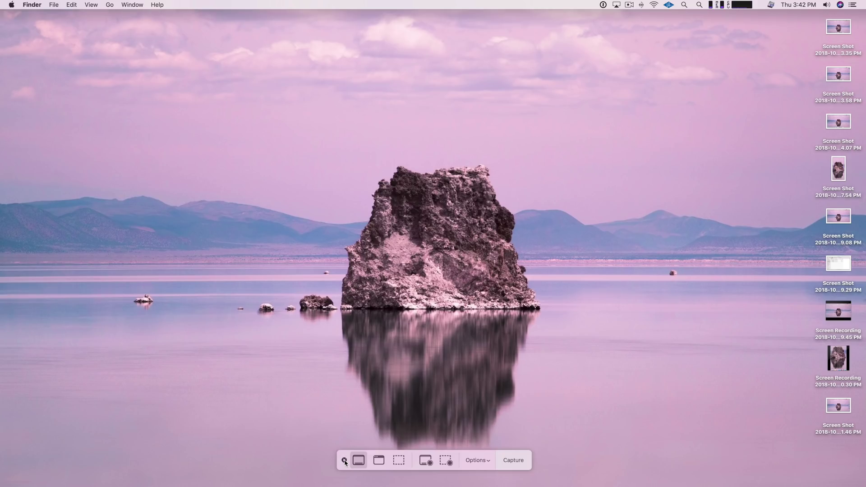
pyautogui.click(344, 460)
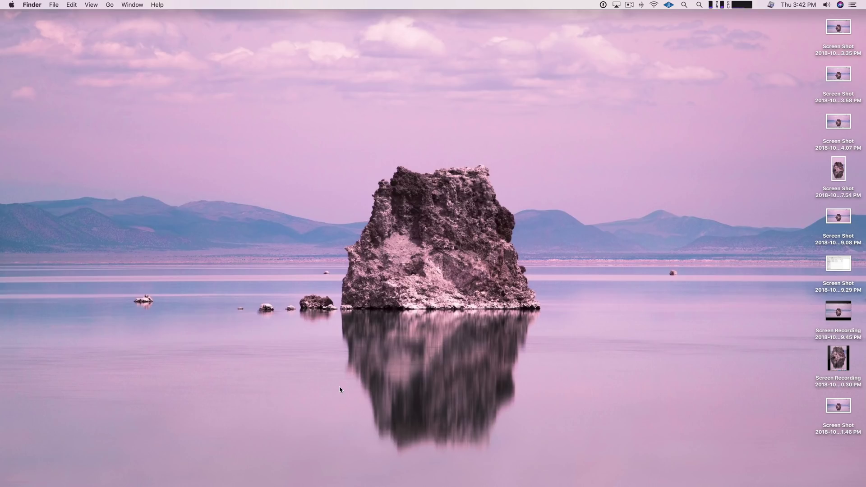
# Step: Take two full-screen screenshots with Cmd+Shift+3, previewing the first with Quick Look
pyautogui.press('cmd+shift+3')
pyautogui.click(841, 453)
pyautogui.press('space')
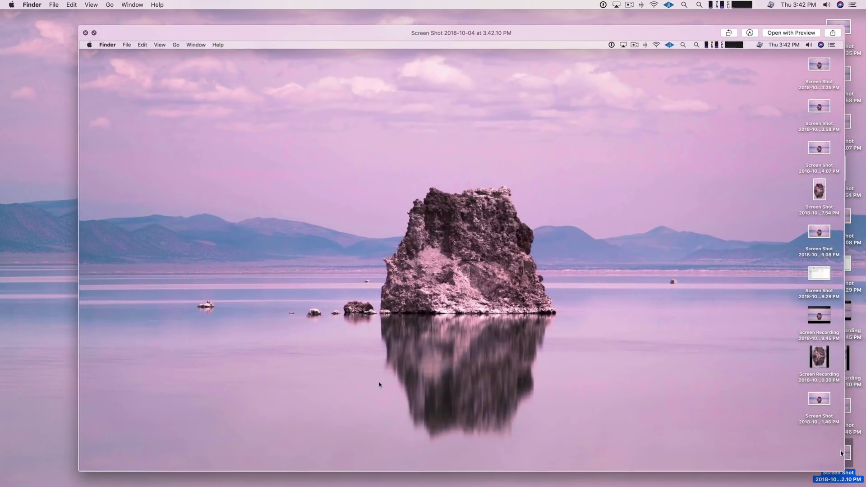
pyautogui.press('space')
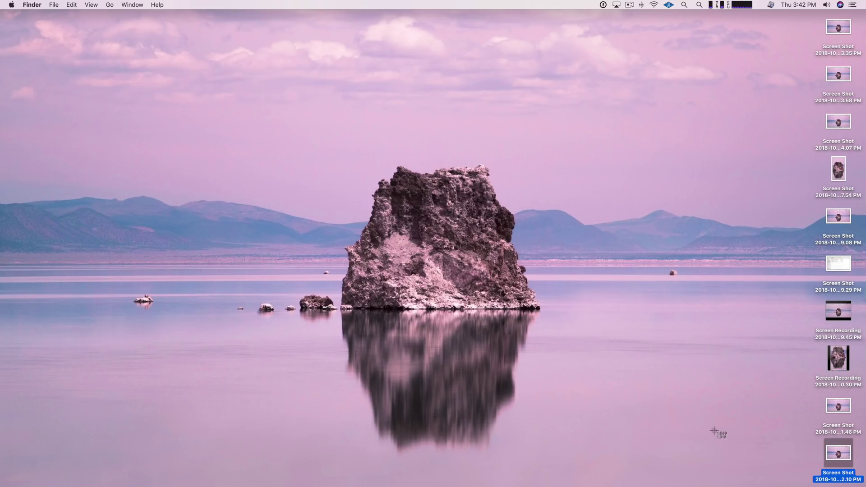
pyautogui.press('super+shift+3')
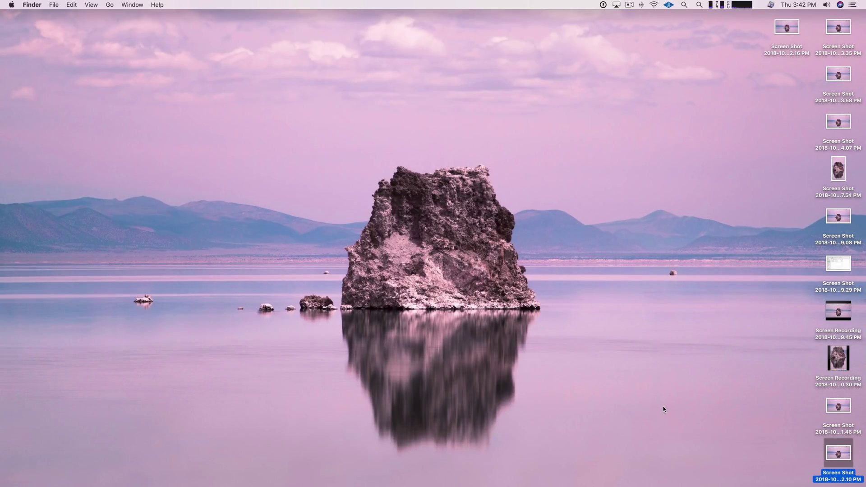
# Step: Capture a selected portion framing the rock
pyautogui.press('super+shift+5')
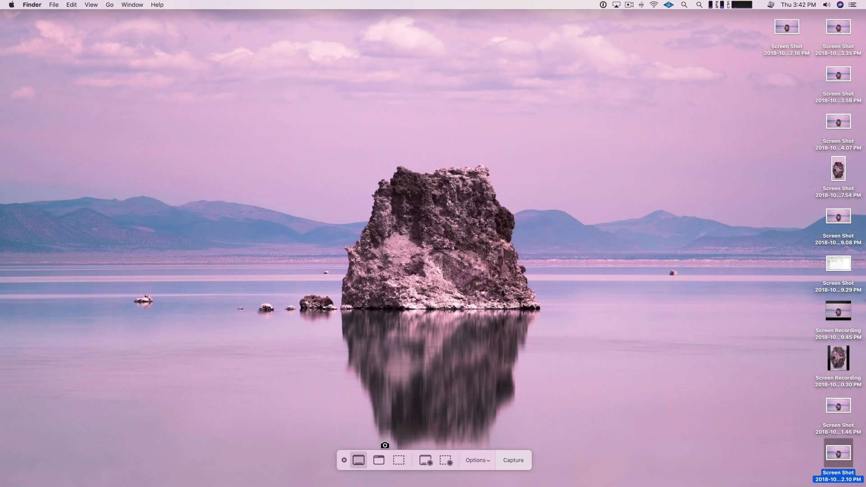
pyautogui.click(398, 460)
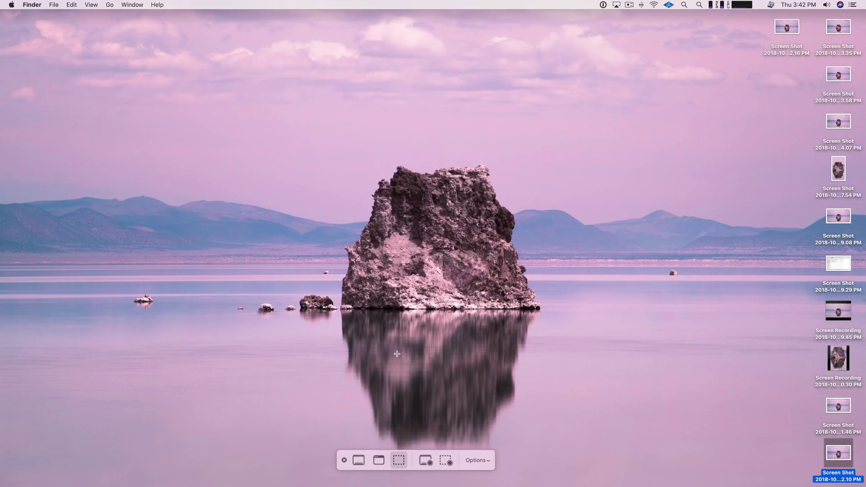
pyautogui.moveTo(314, 156); pyautogui.dragTo(554, 333)
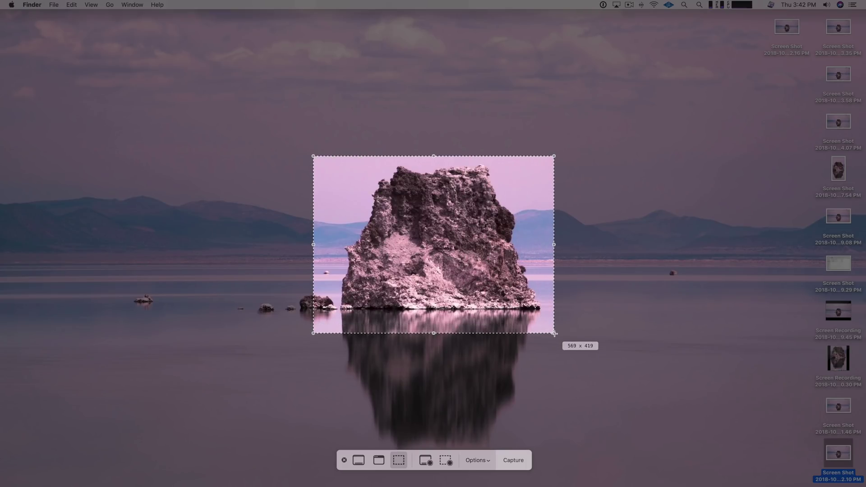
pyautogui.click(519, 459)
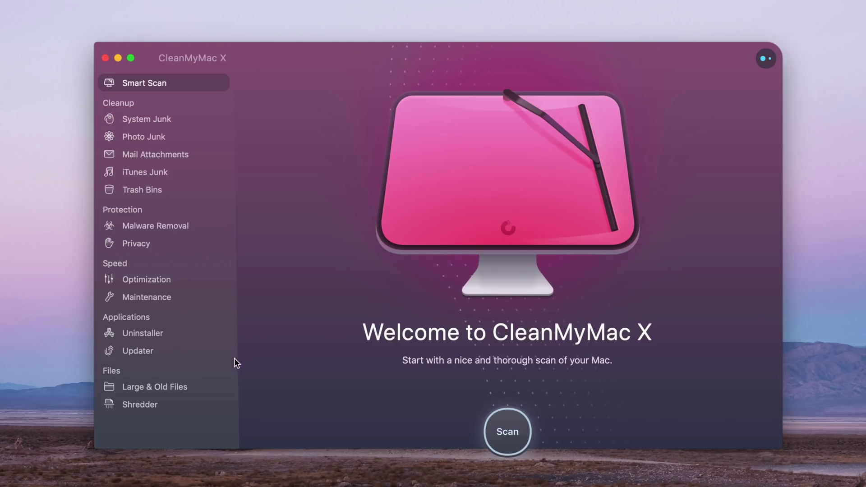
# Step: Run a Large & Old Files scan (252.5 GB found), then go back to Smart Scan
pyautogui.click(174, 387)
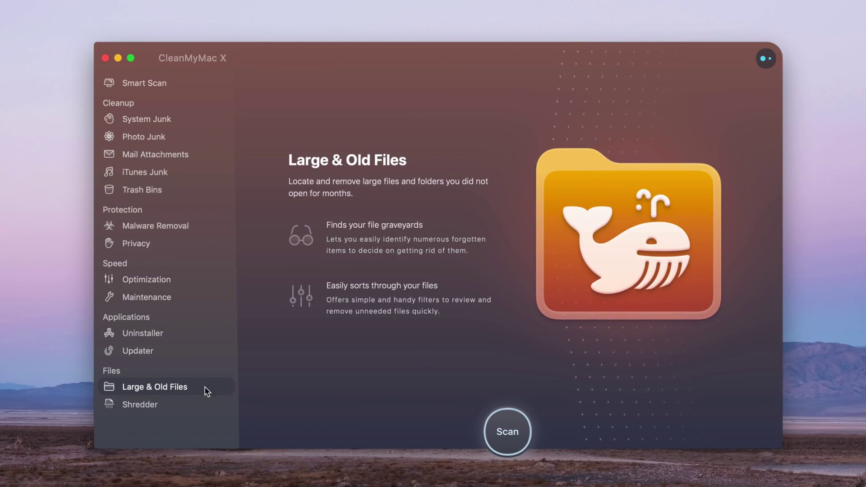
pyautogui.click(519, 432)
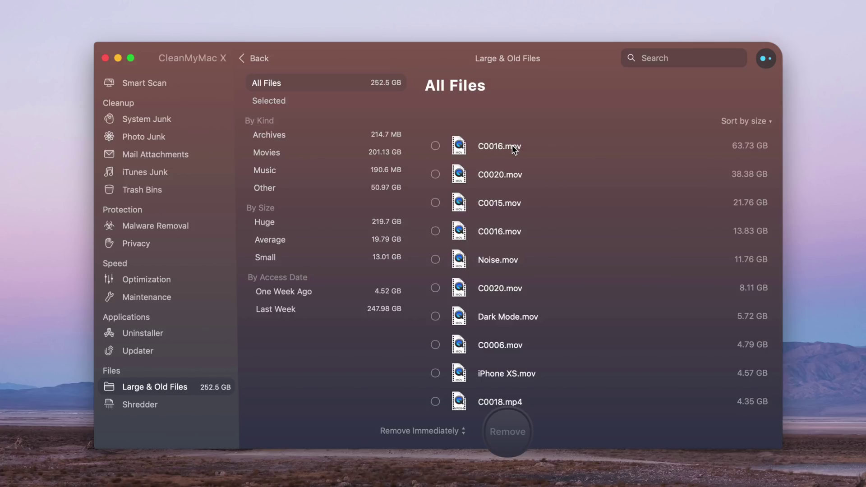
pyautogui.click(145, 81)
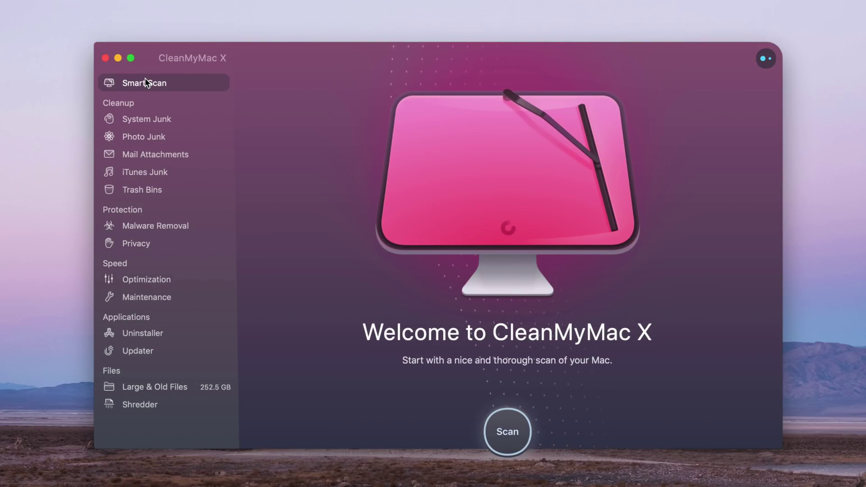